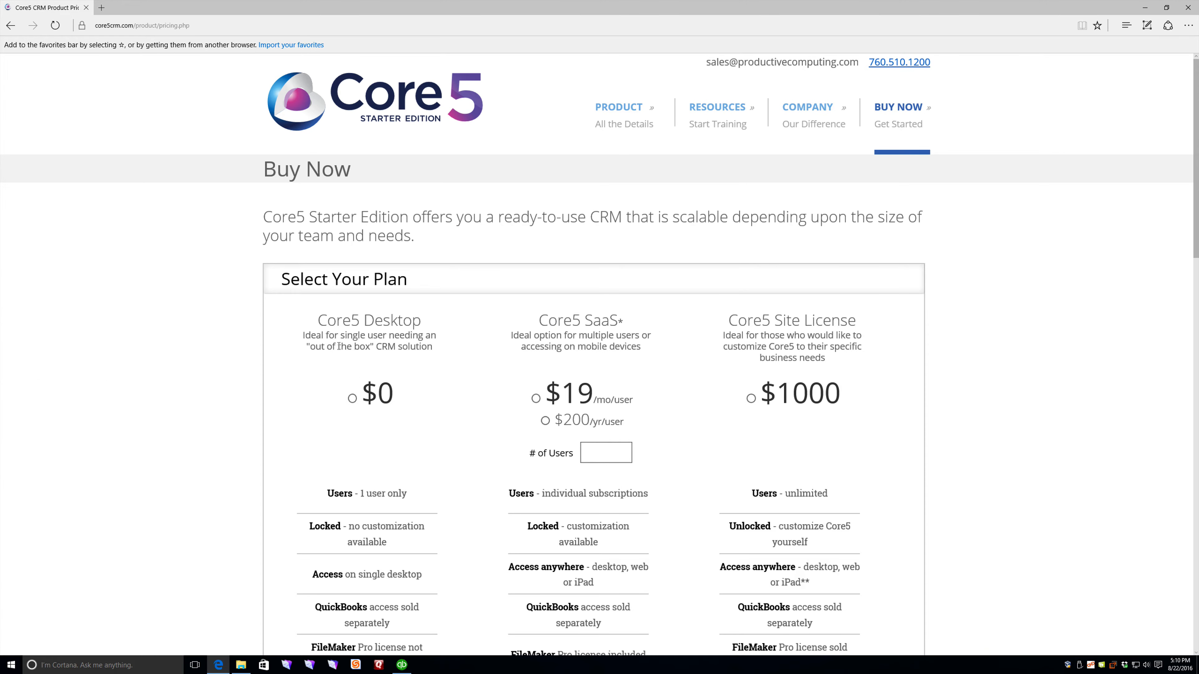
Step: Select the $0 Core5 Desktop plan and add the $199.95 FM Books Connector plug-in to the order
left_click(352, 399)
scroll(367, 408, "down", 2)
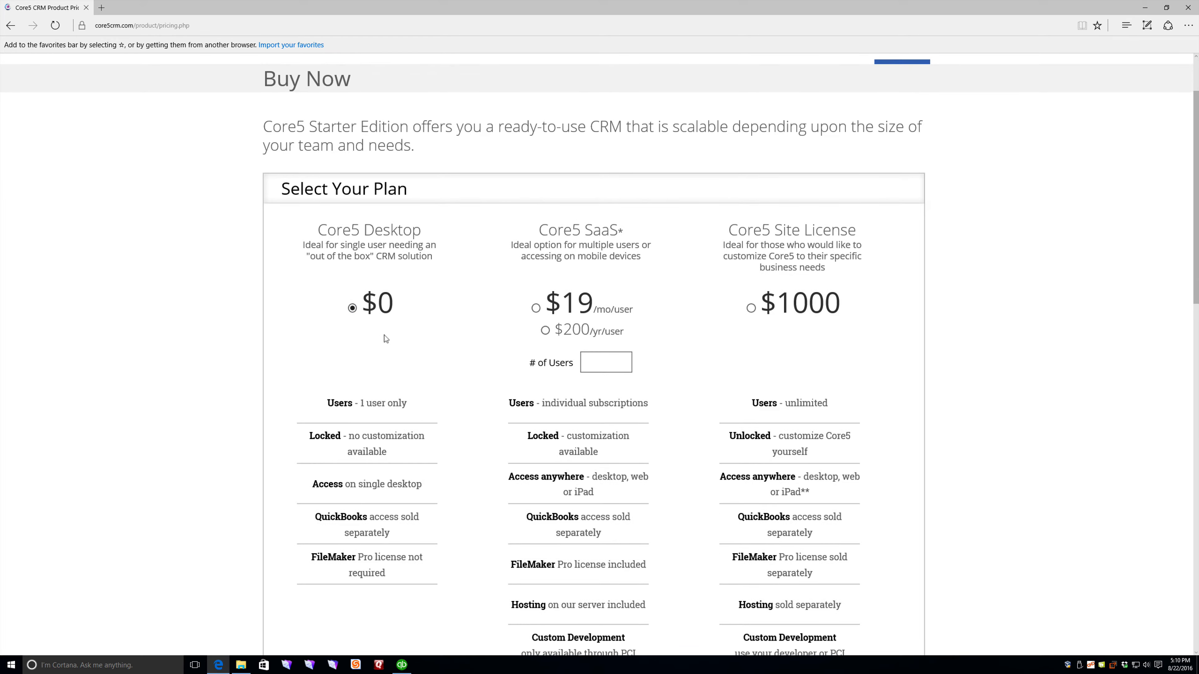
scroll(387, 340, "down", 6)
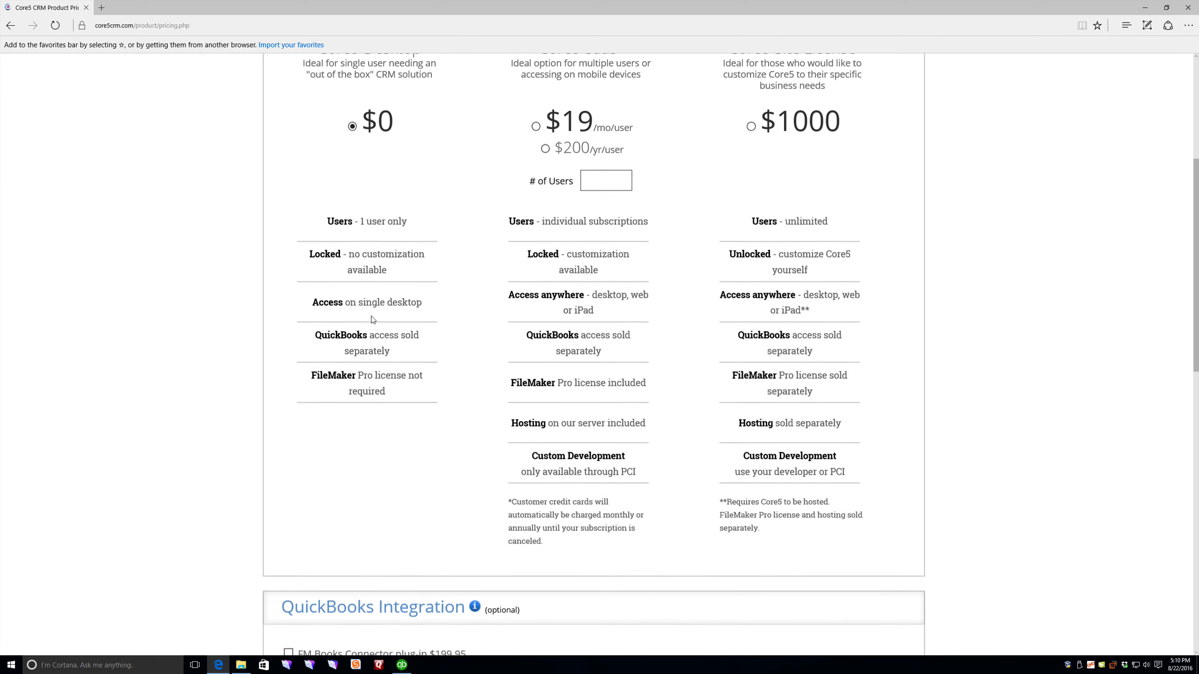
scroll(373, 320, "down", 3)
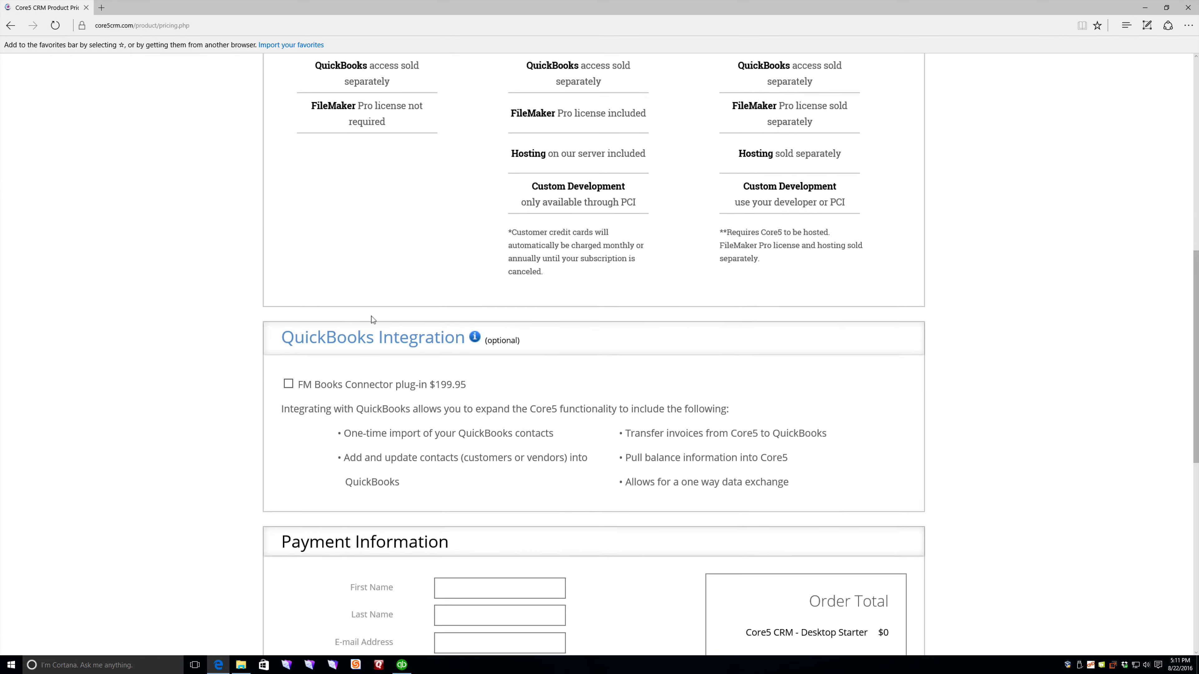
left_click(295, 384)
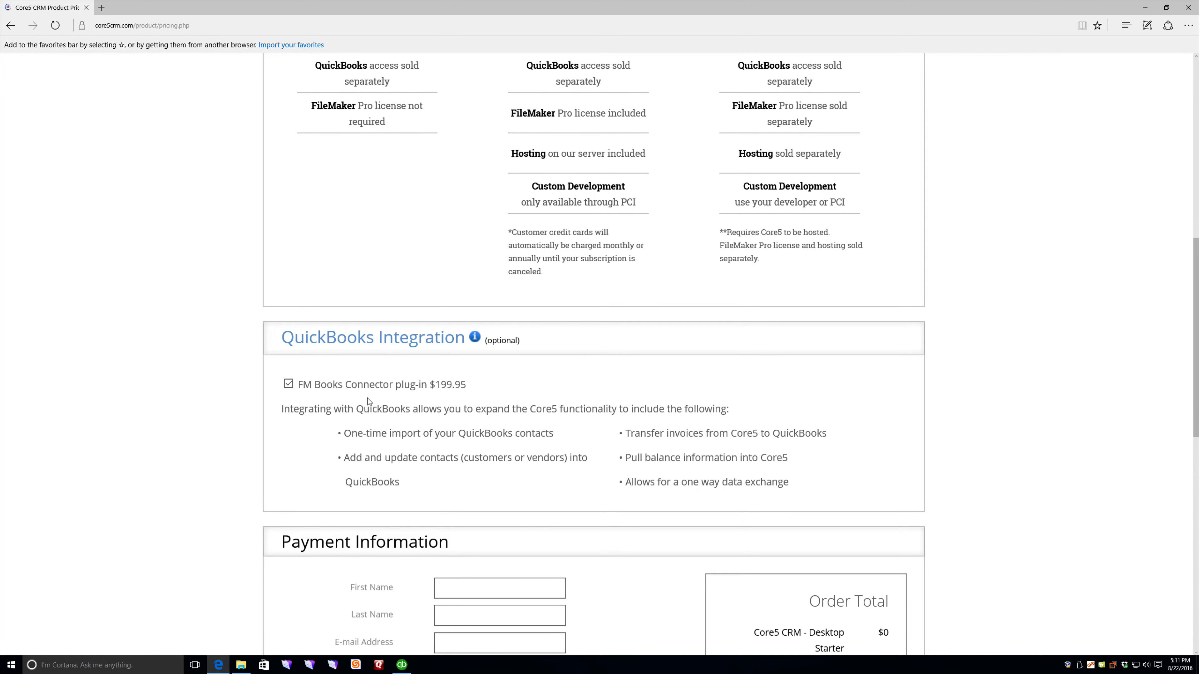
scroll(369, 401, "down", 2)
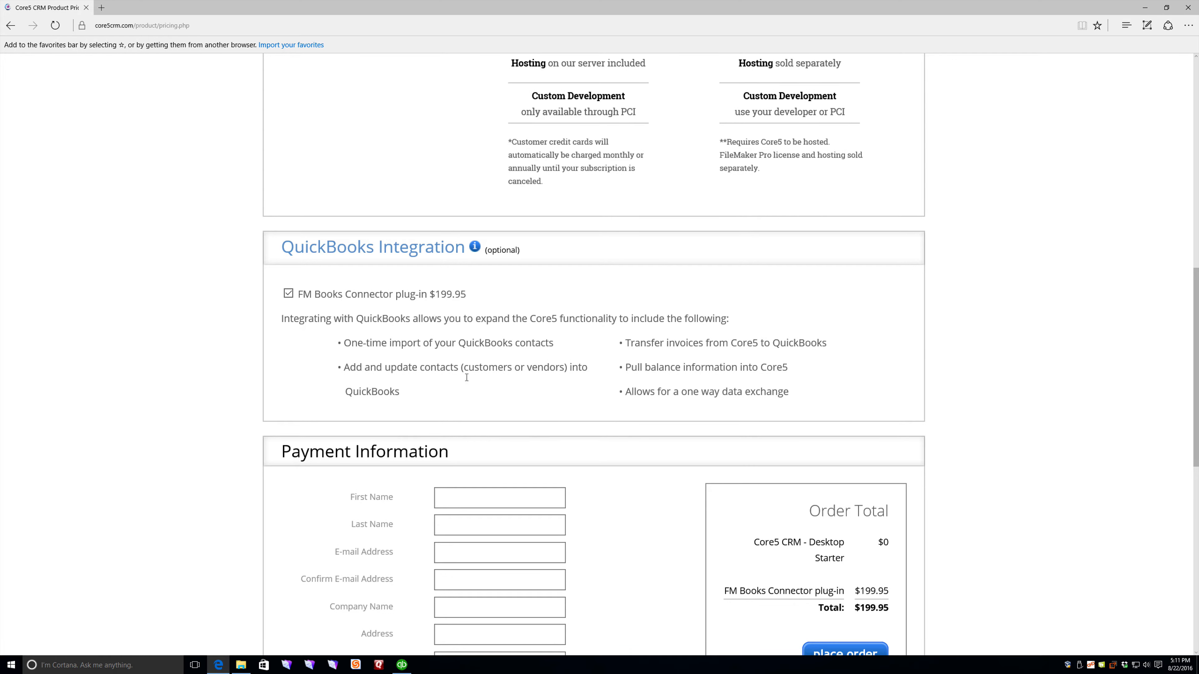
scroll(506, 381, "down", 2)
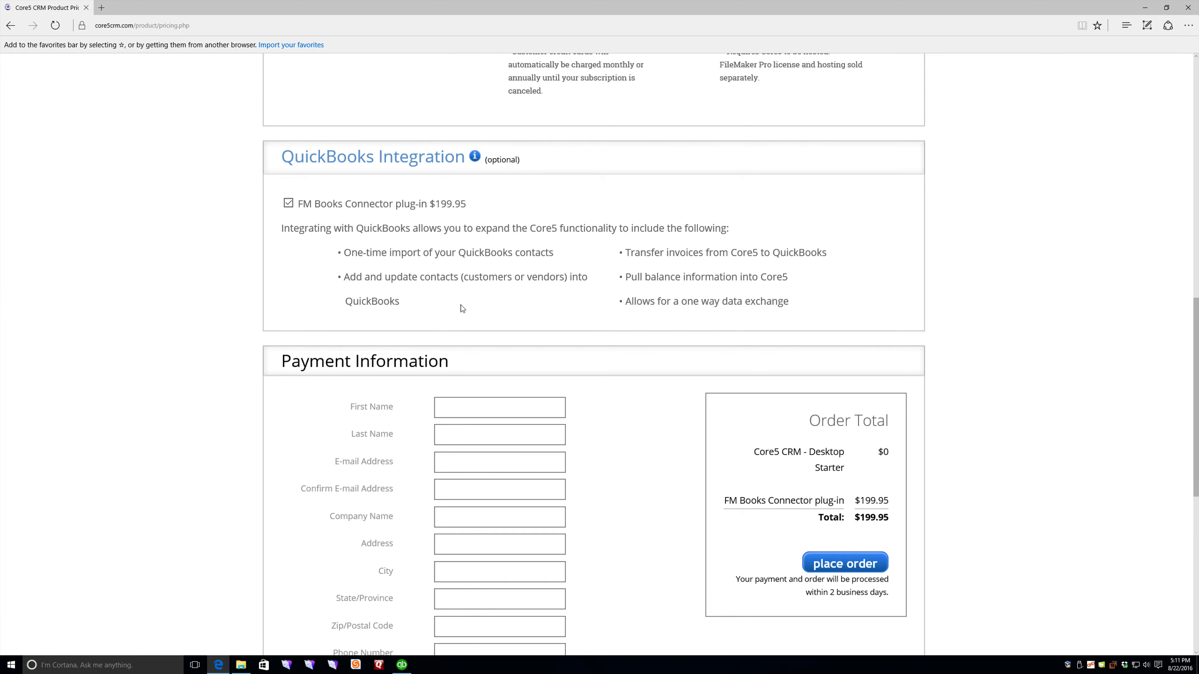
Step: Enter the buyer's first name, last name and e-mail address, confirming the e-mail
left_click(462, 403)
key("Tab")
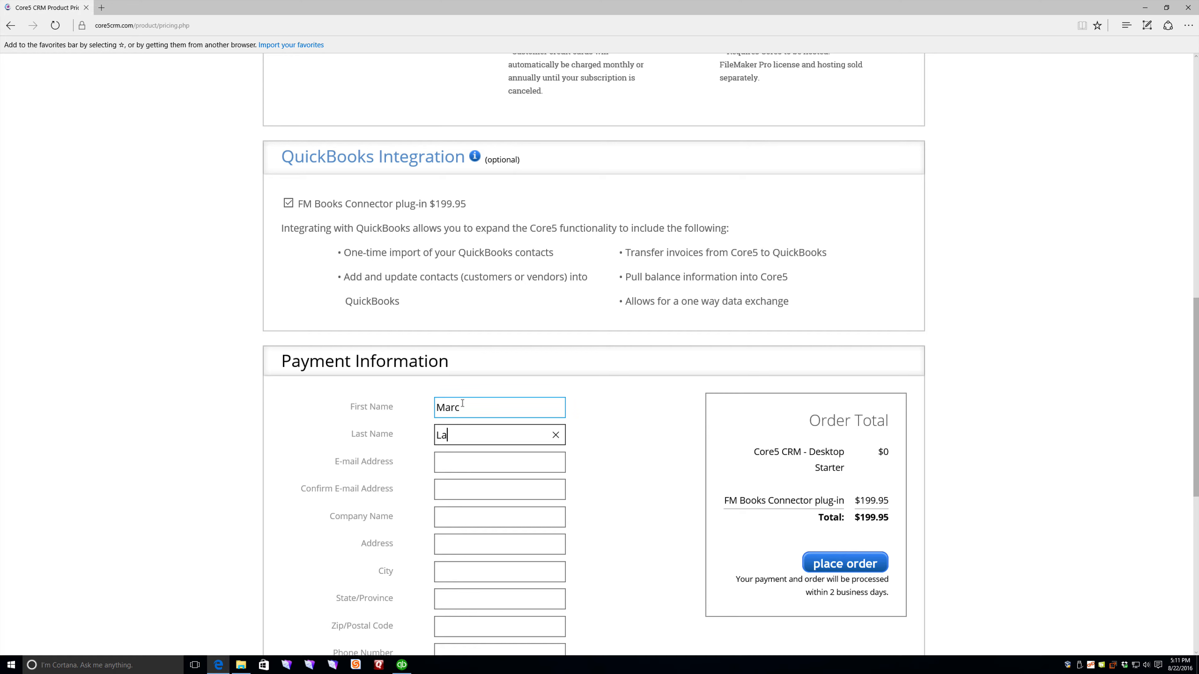
key("Tab")
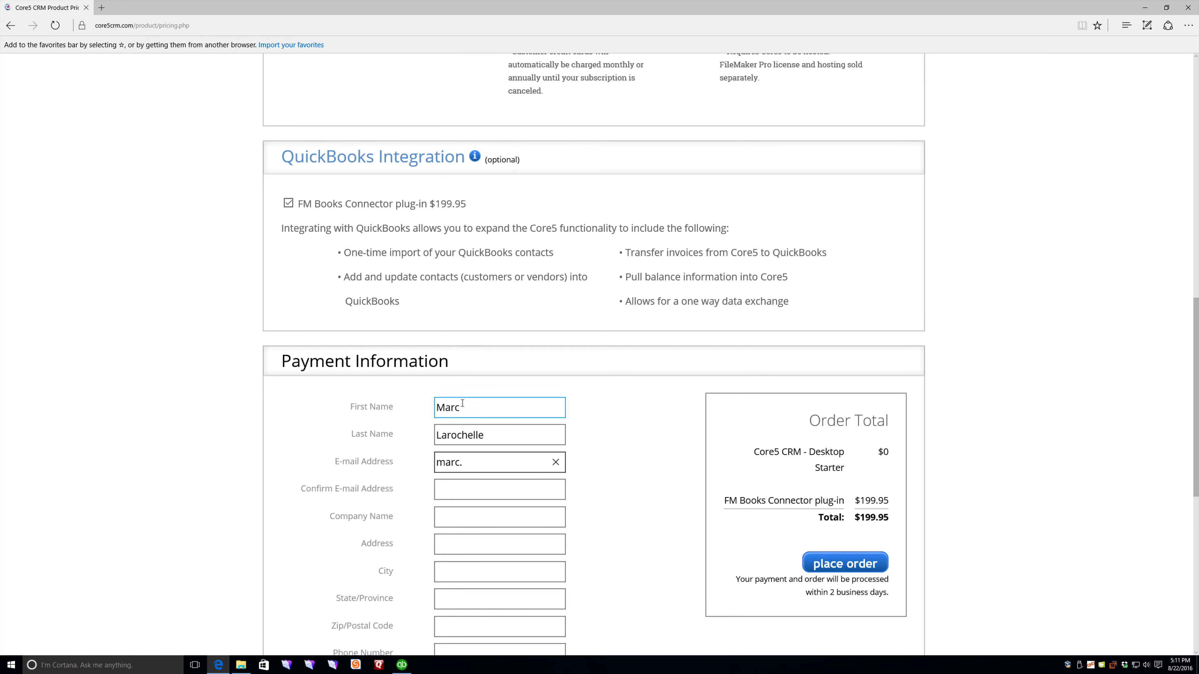
key("Tab")
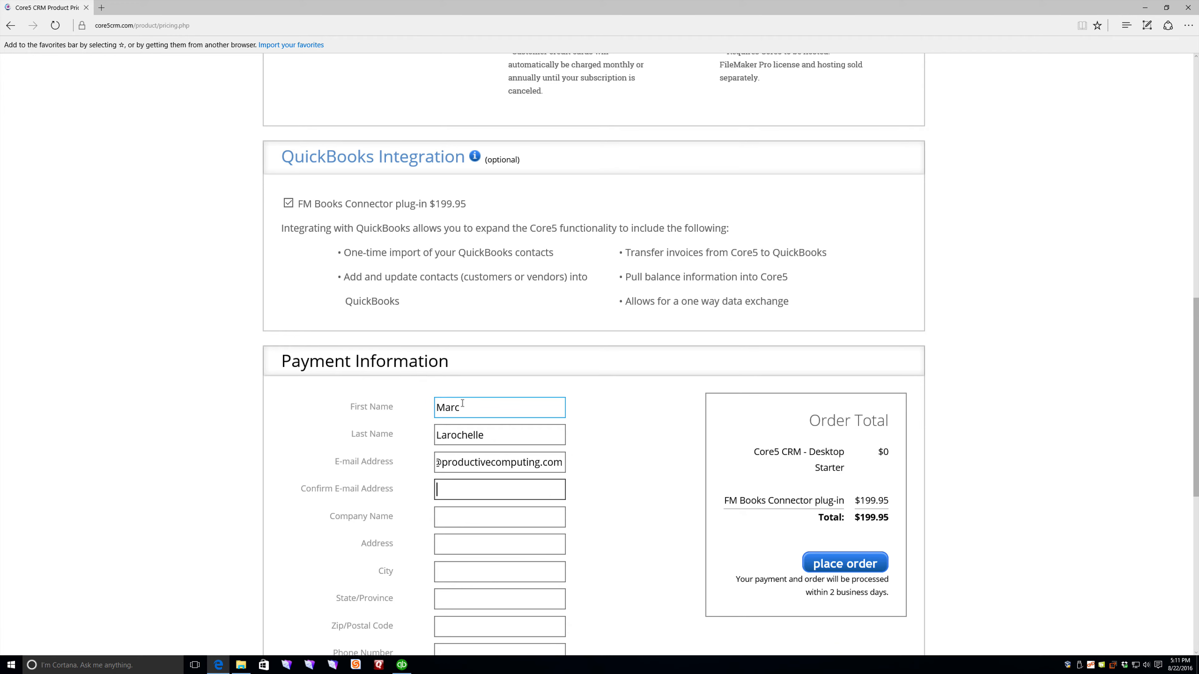
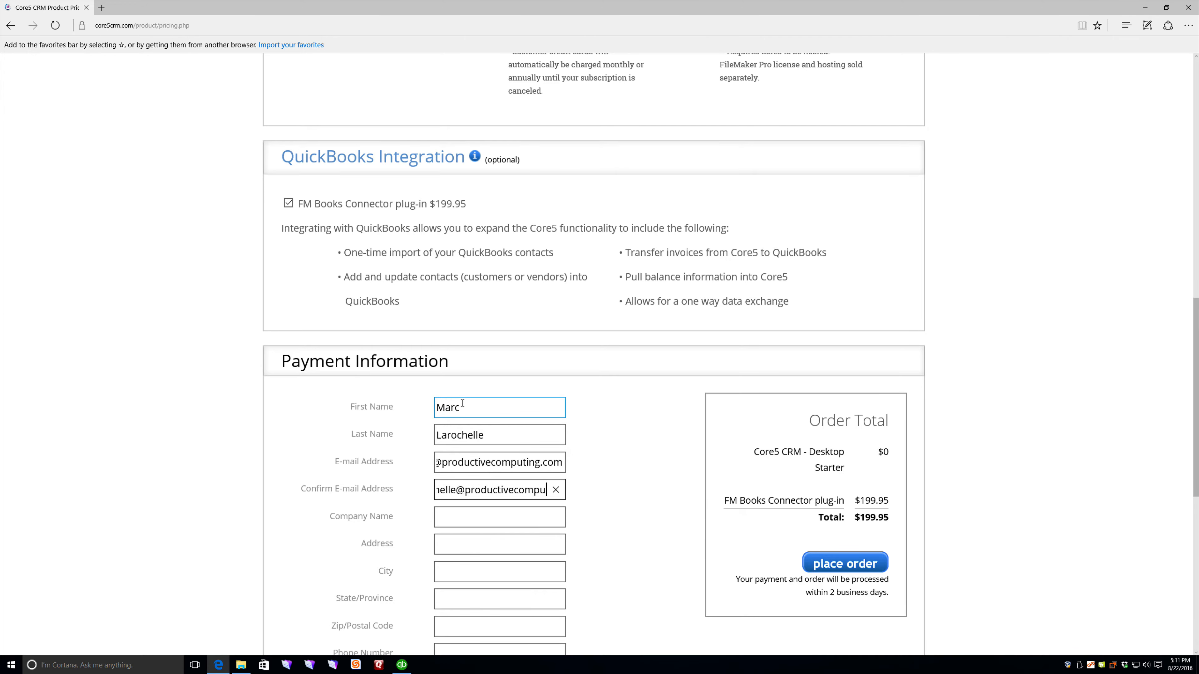
Step: Fill in the buyer's company, street address, city, state, ZIP code and phone number
key("Tab")
type("Productive Computing, In")
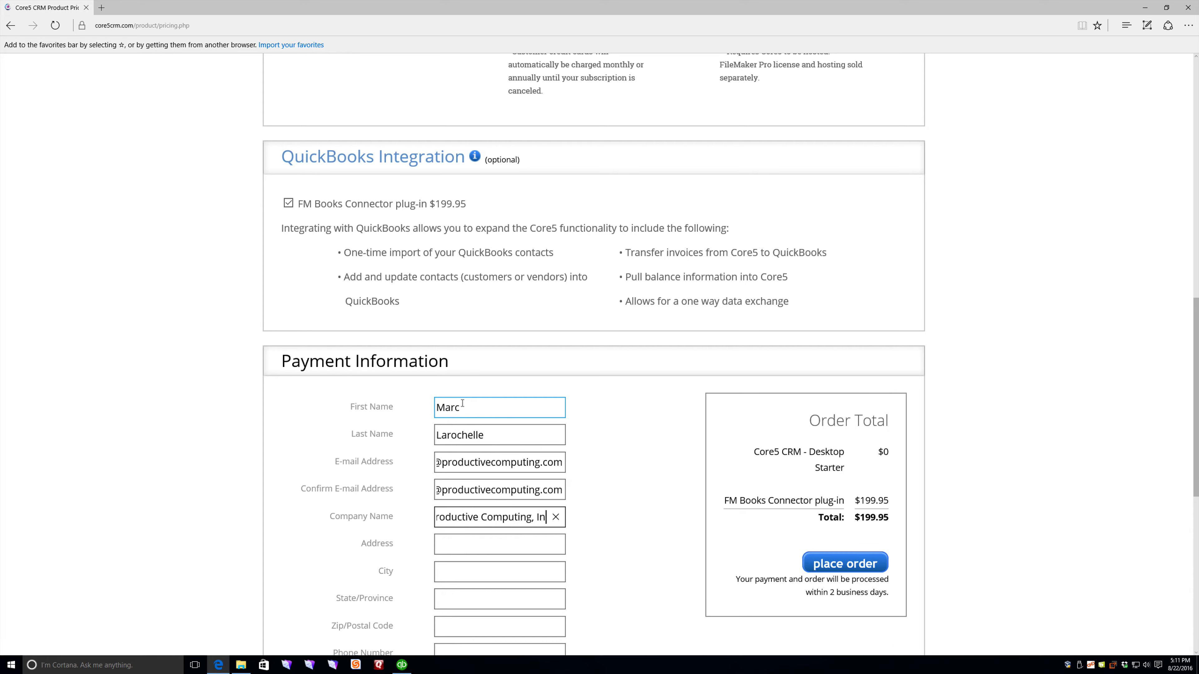
type("c.")
key("Tab")
type("950 Boardwalk")
key("Tab")
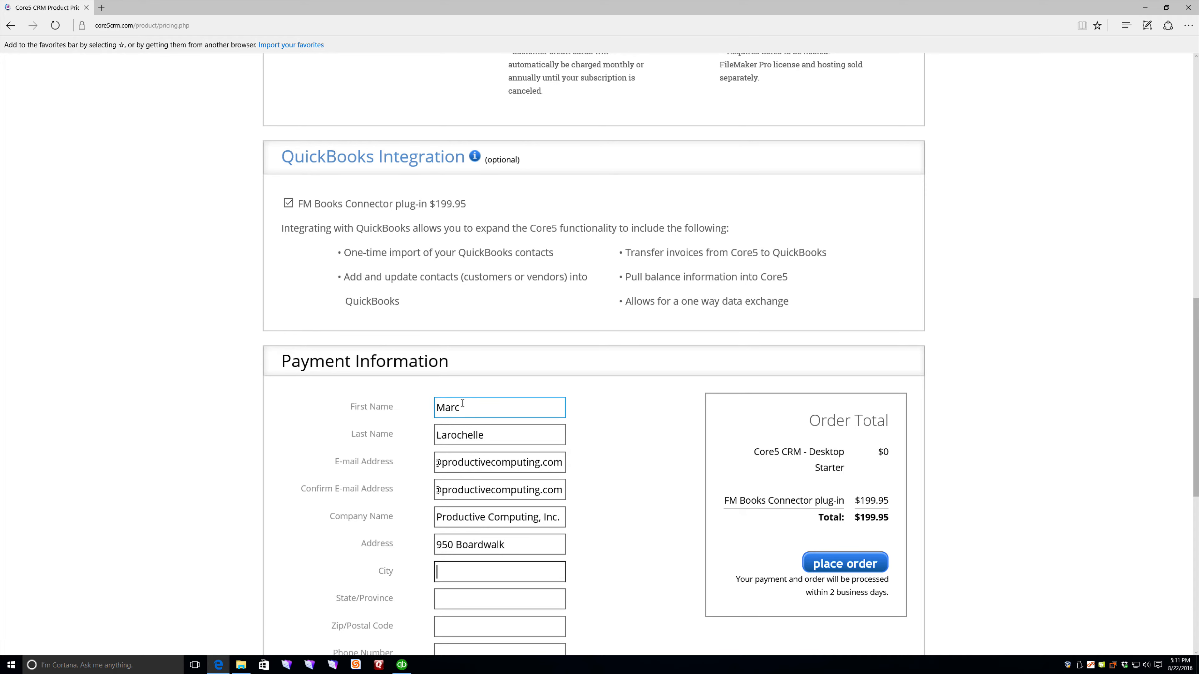
type("San Marcos")
key("Tab")
type("CA")
key("Tab")
type("920")
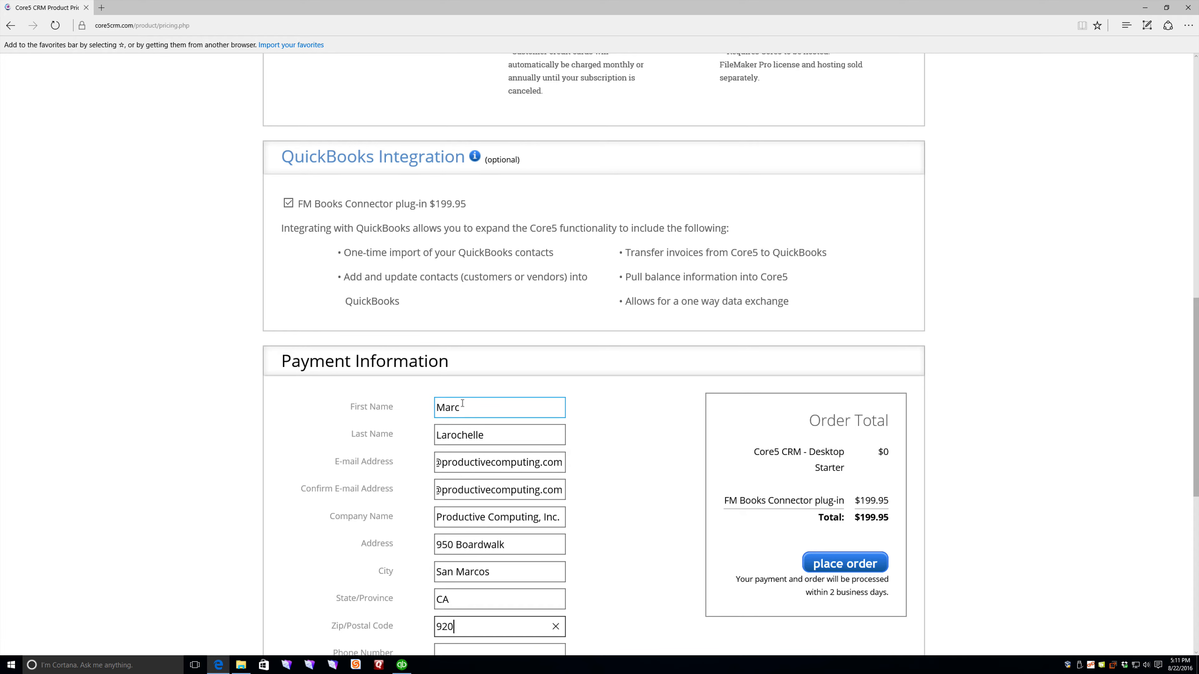
type("78")
key("Tab")
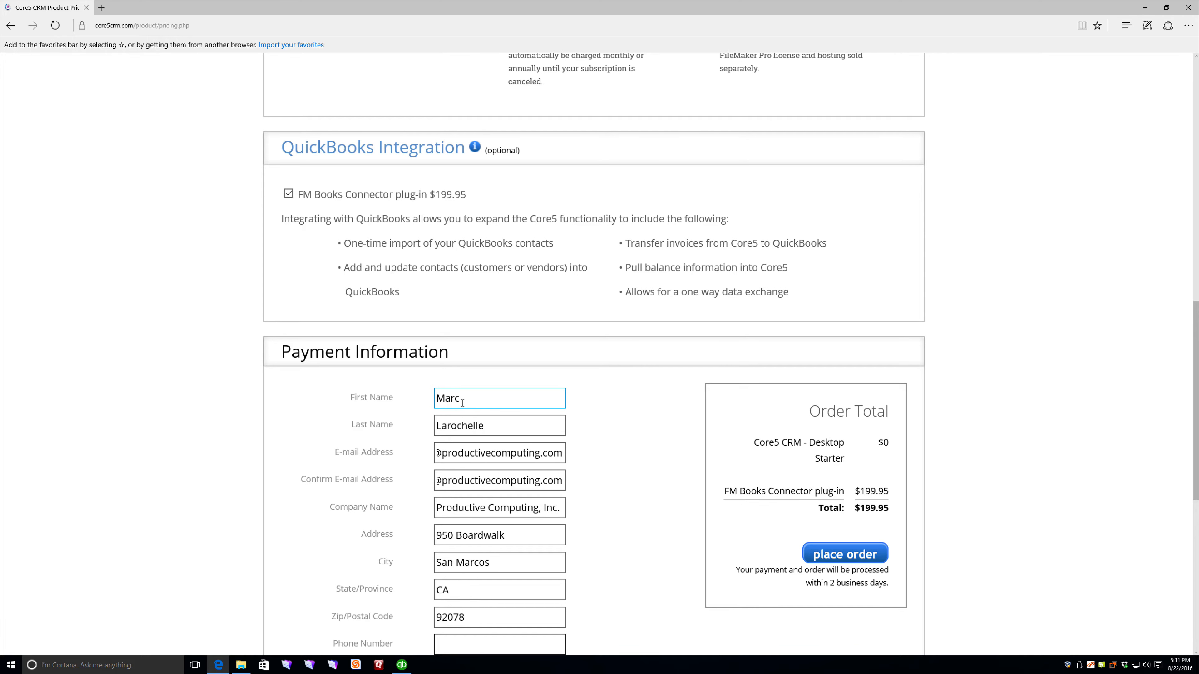
key("Tab")
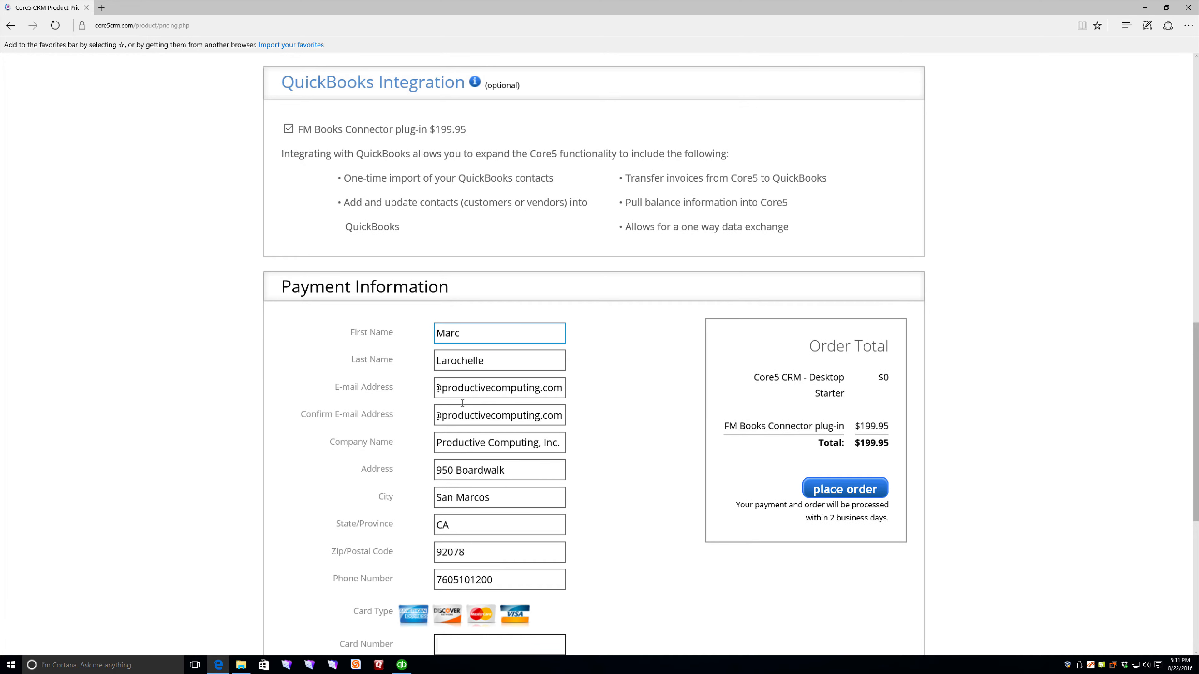
scroll(524, 514, "down", 7)
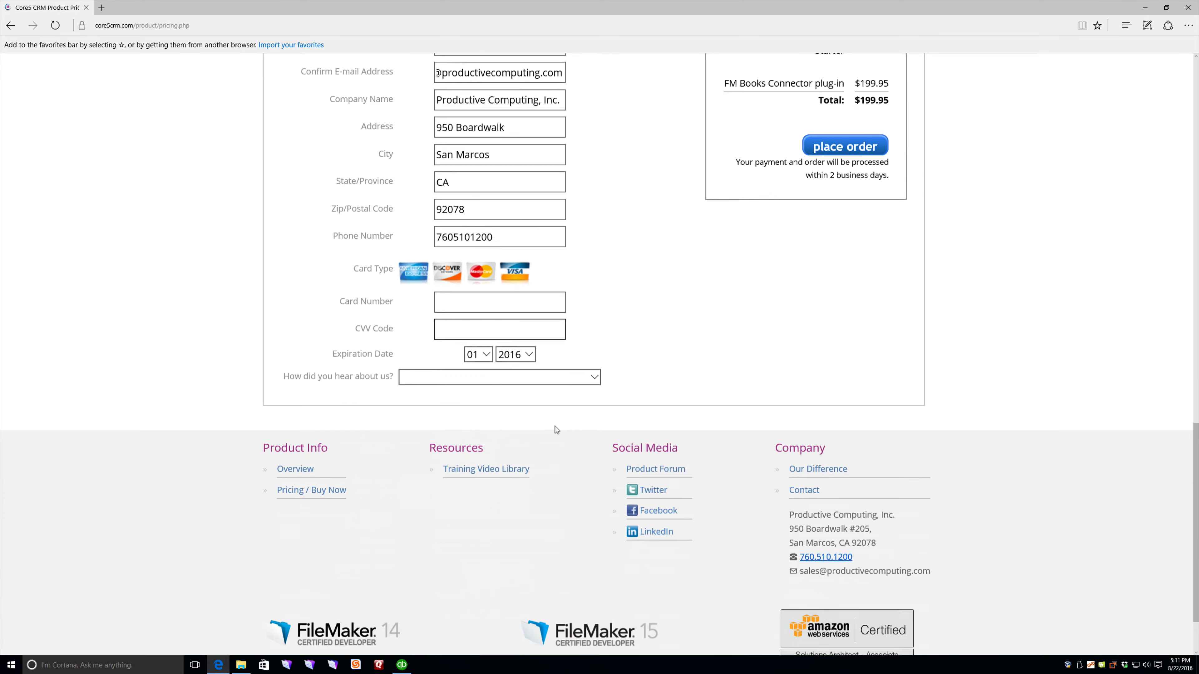
scroll(555, 427, "down", 1)
scroll(805, 210, "up", 6)
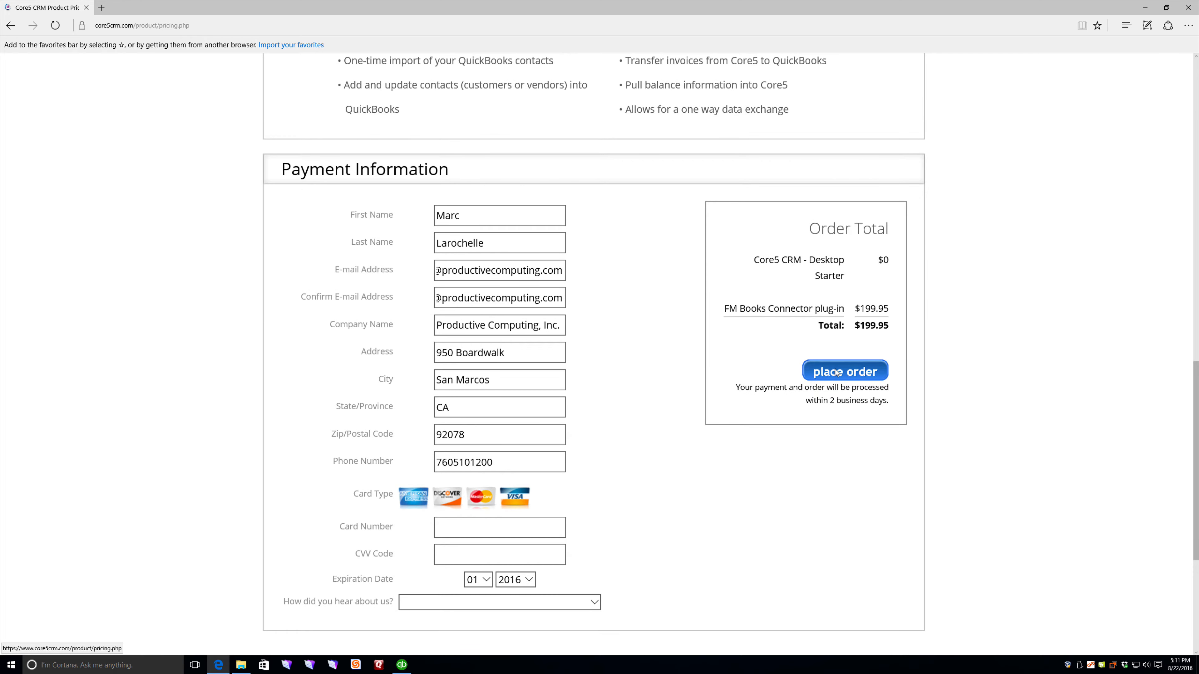
Step: Place the order, review the order-submitted confirmation, and close the browser
left_click(837, 373)
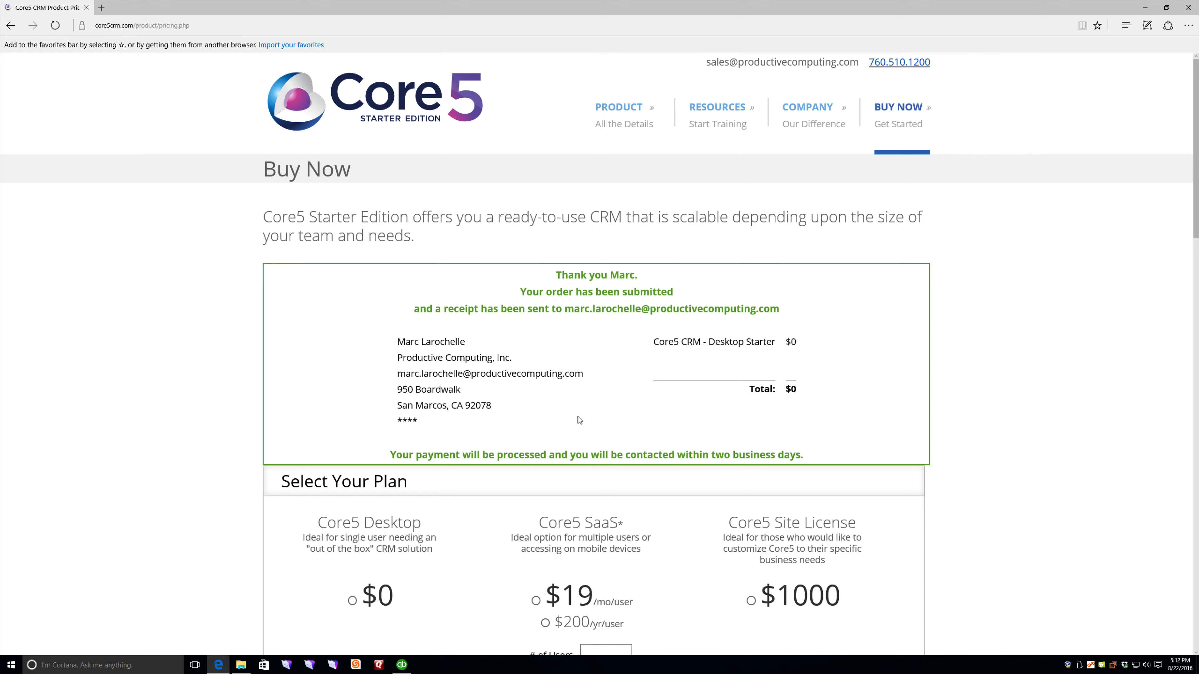
scroll(580, 419, "down", 4)
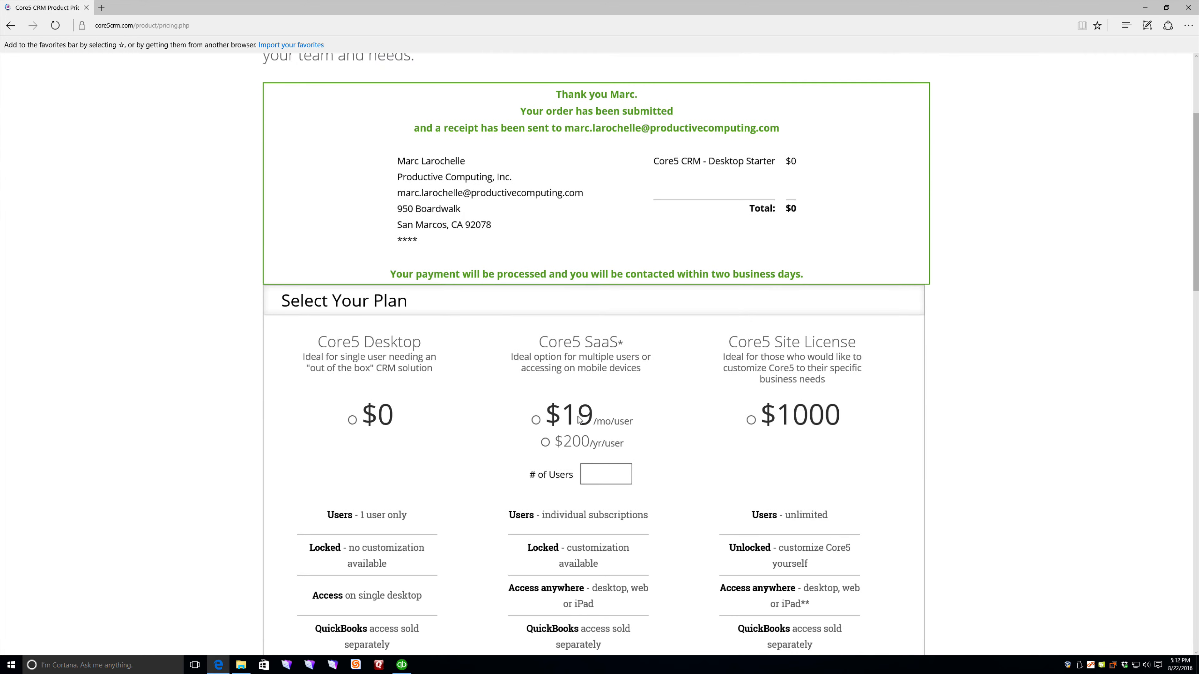
scroll(572, 388, "up", 4)
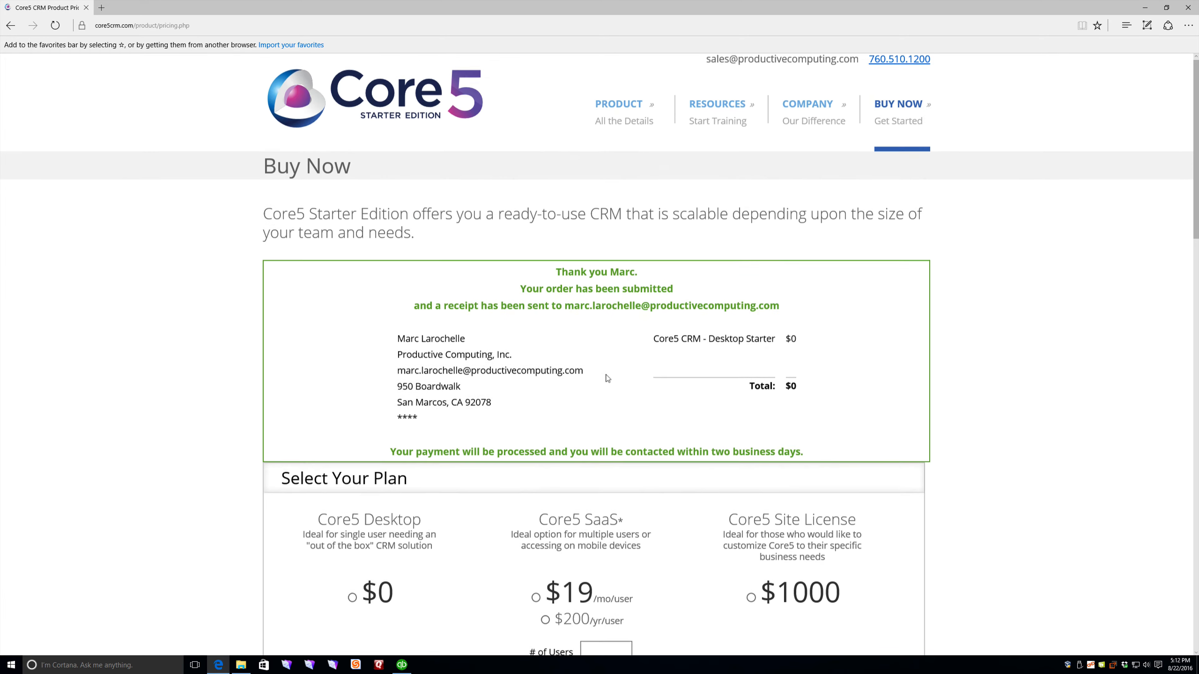
left_click(1188, 8)
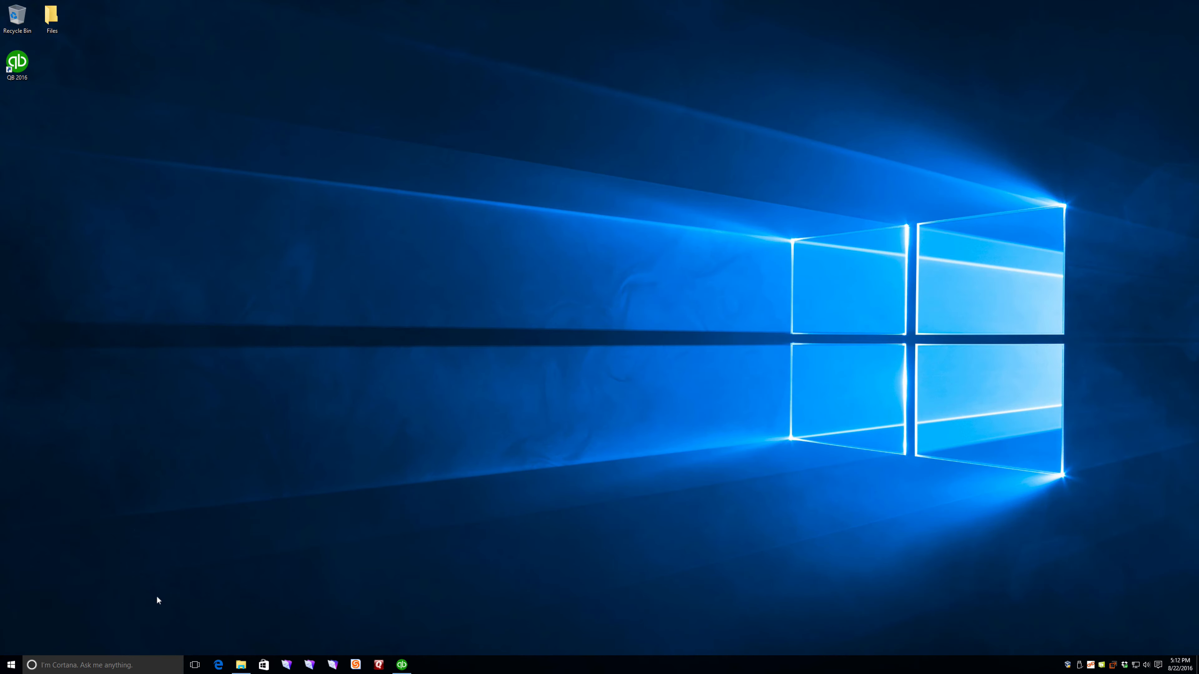
Step: Go to the Downloads folder and select the Core5_DesktopStarterEdition_win zip file
key("super")
type("downloads")
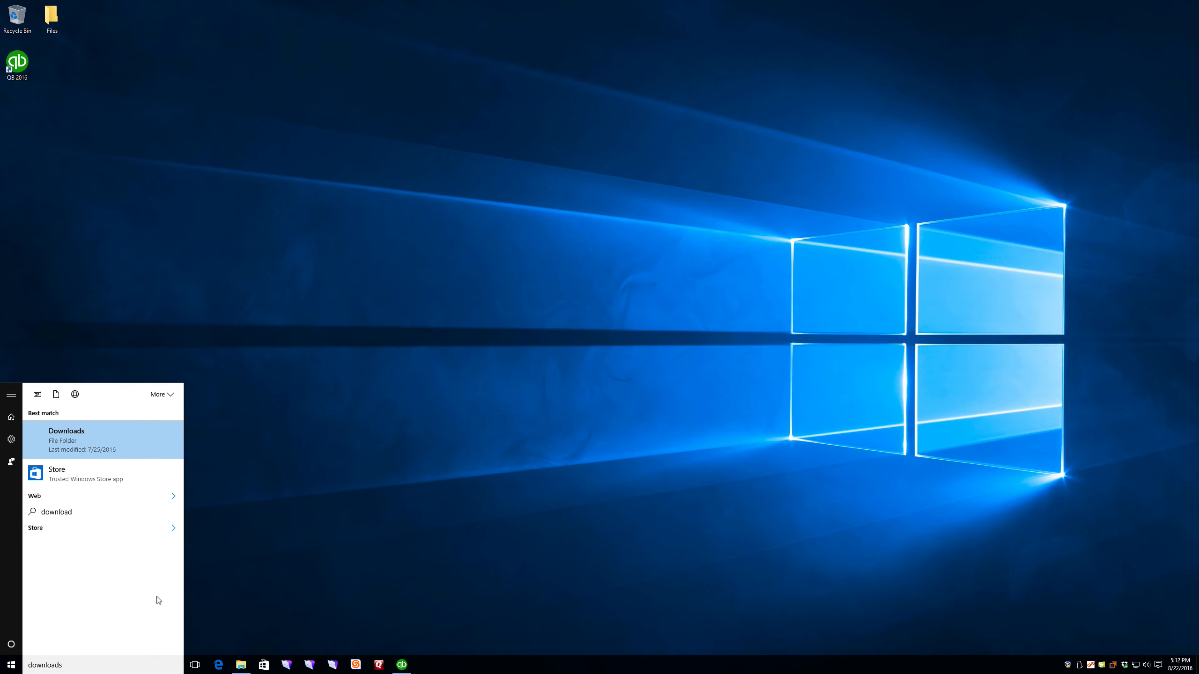
key("Return")
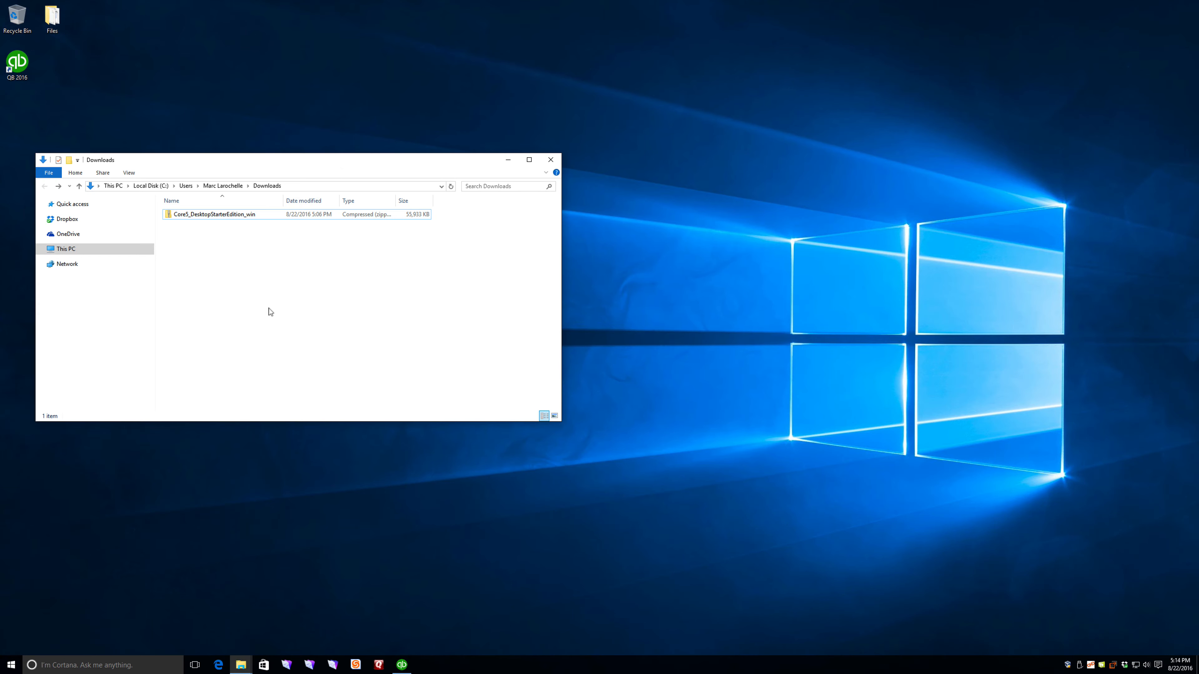
left_click(214, 217)
Step: Extract the zip archive to the Desktop, then close the Desktop folder window
right_click(214, 217)
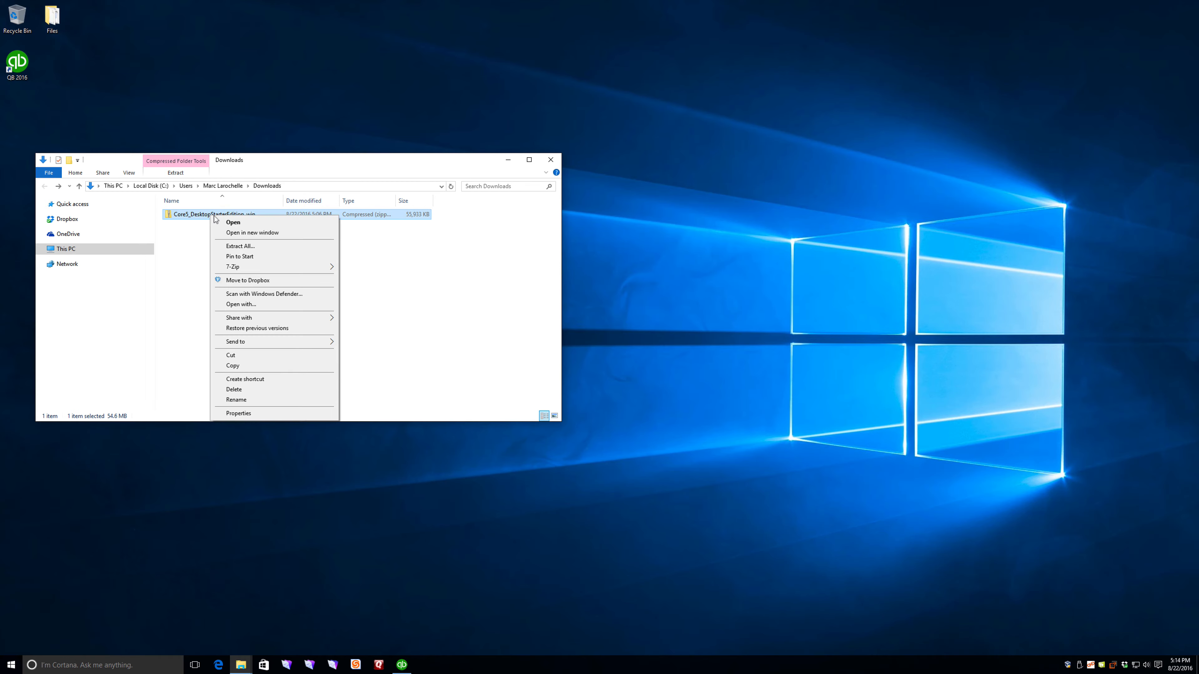
left_click(239, 246)
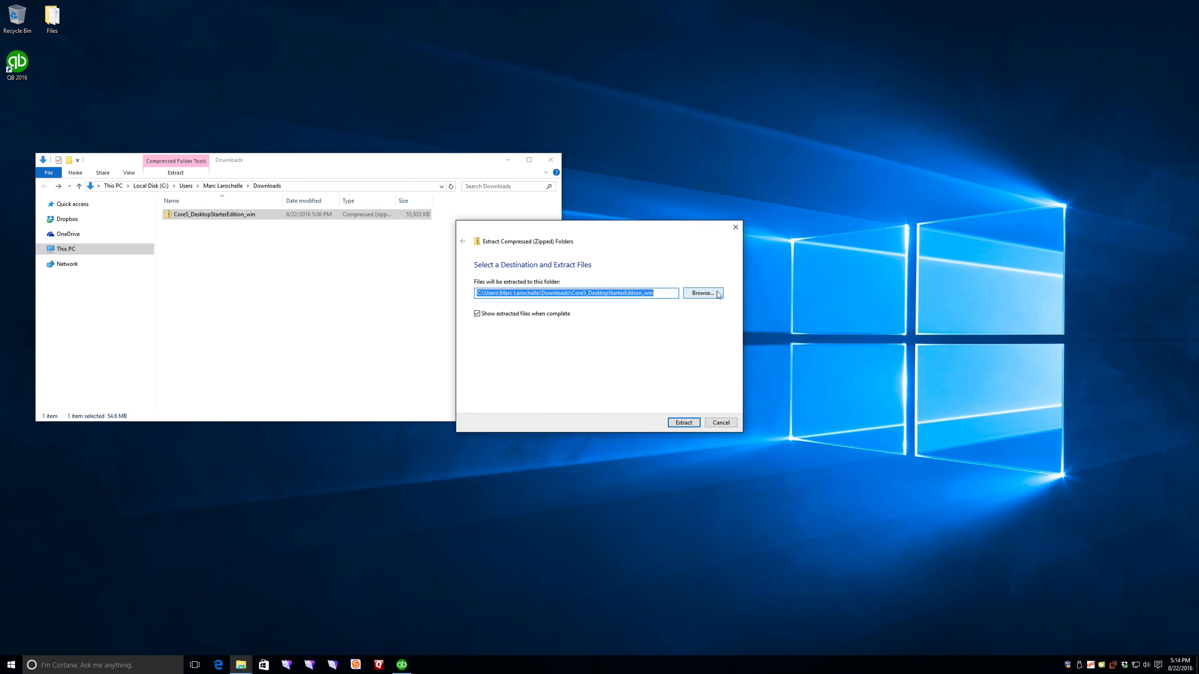
left_click(706, 294)
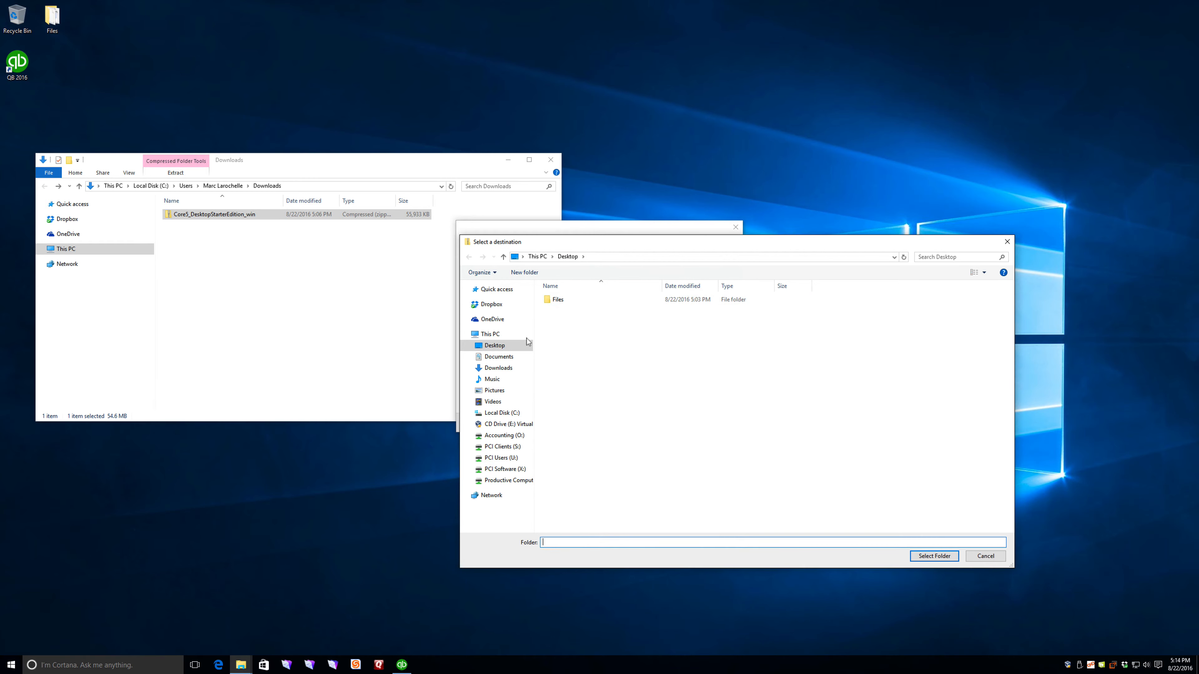
left_click(495, 346)
left_click(934, 555)
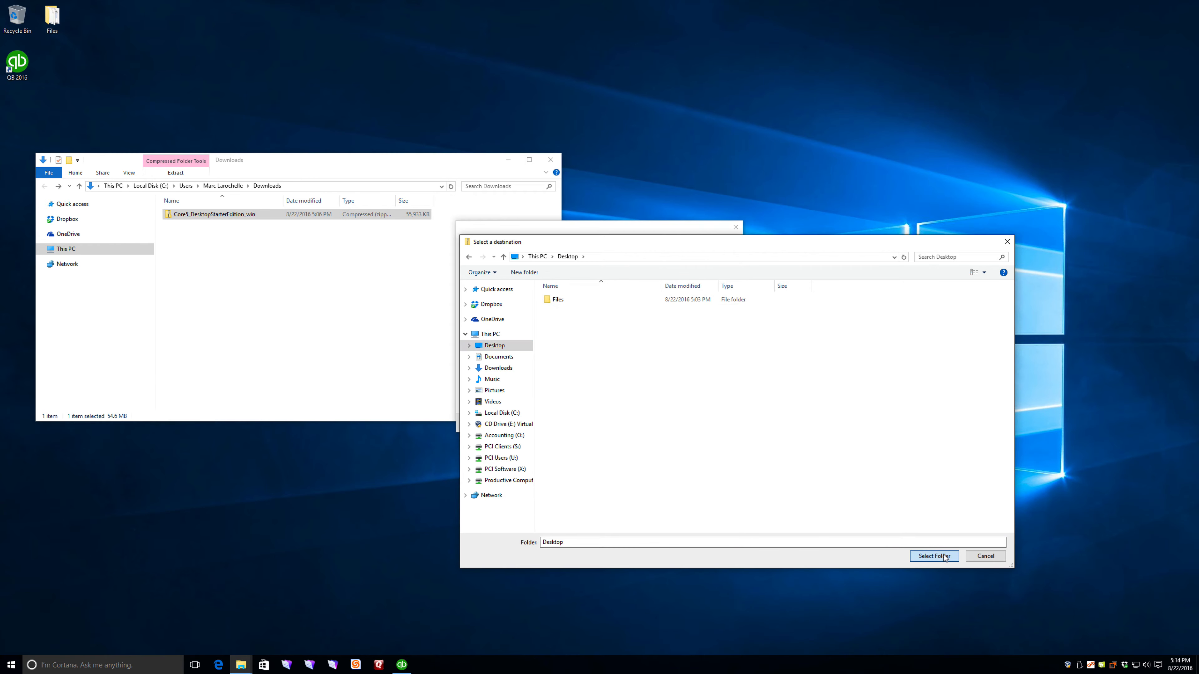
left_click(683, 422)
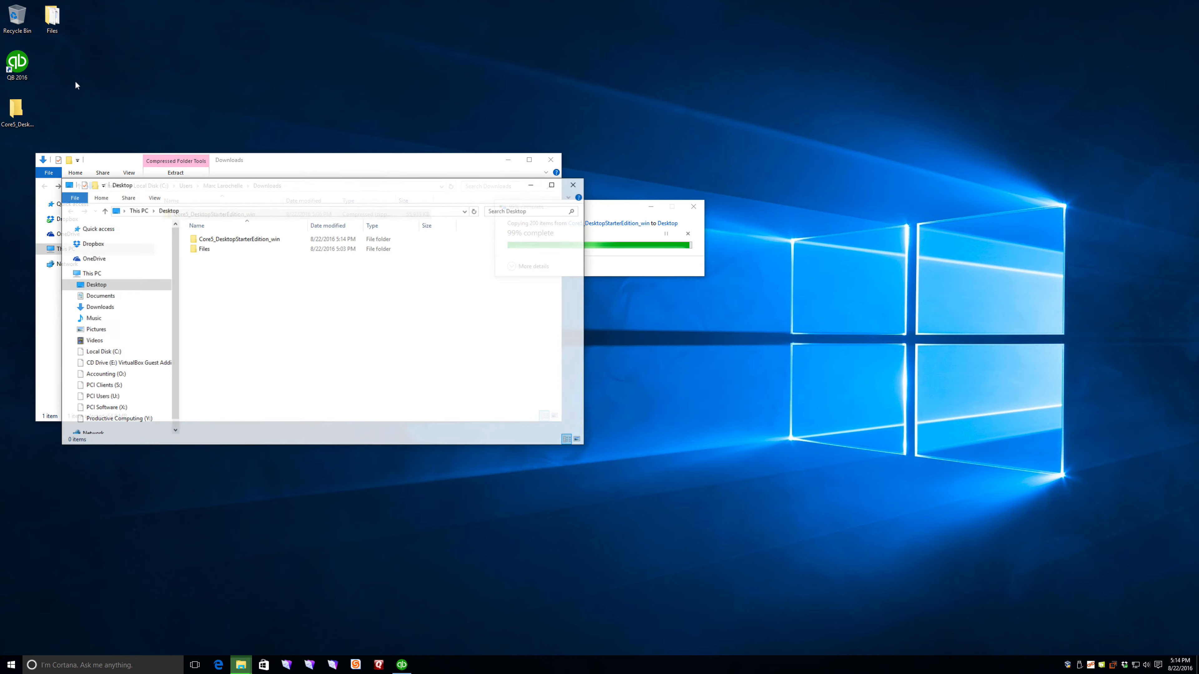
left_click(575, 184)
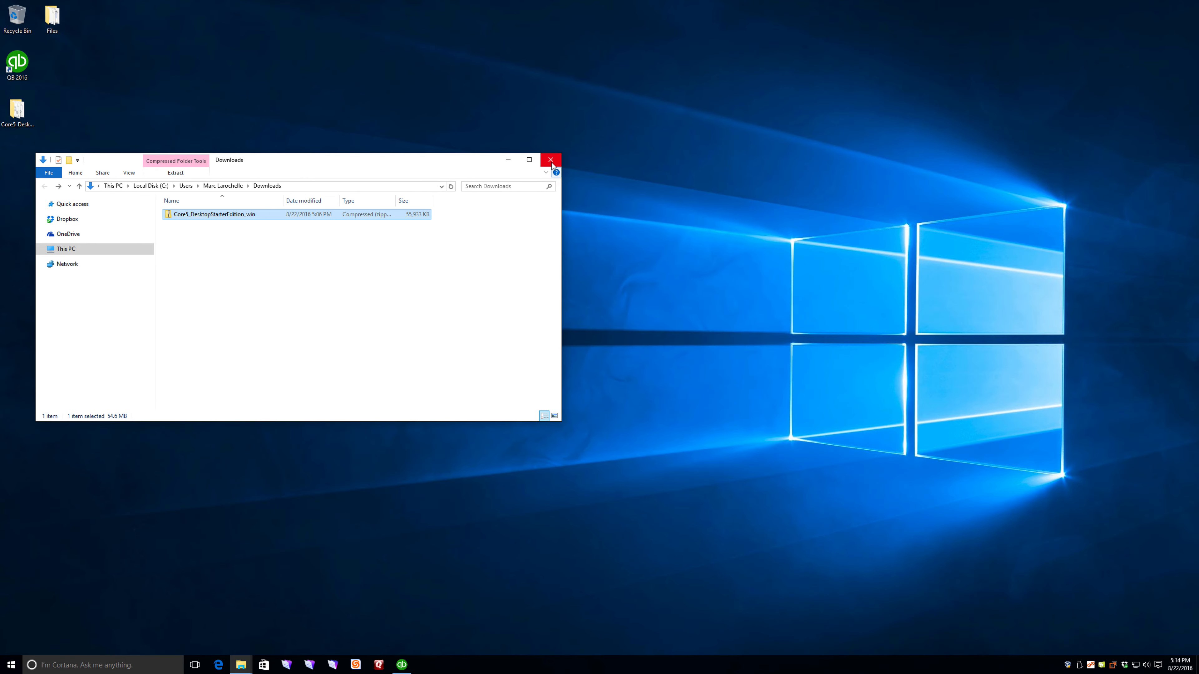
Step: Run the Core5 application from the extracted desktop folder and dismiss its startup prompt
left_click(550, 160)
double_click(18, 111)
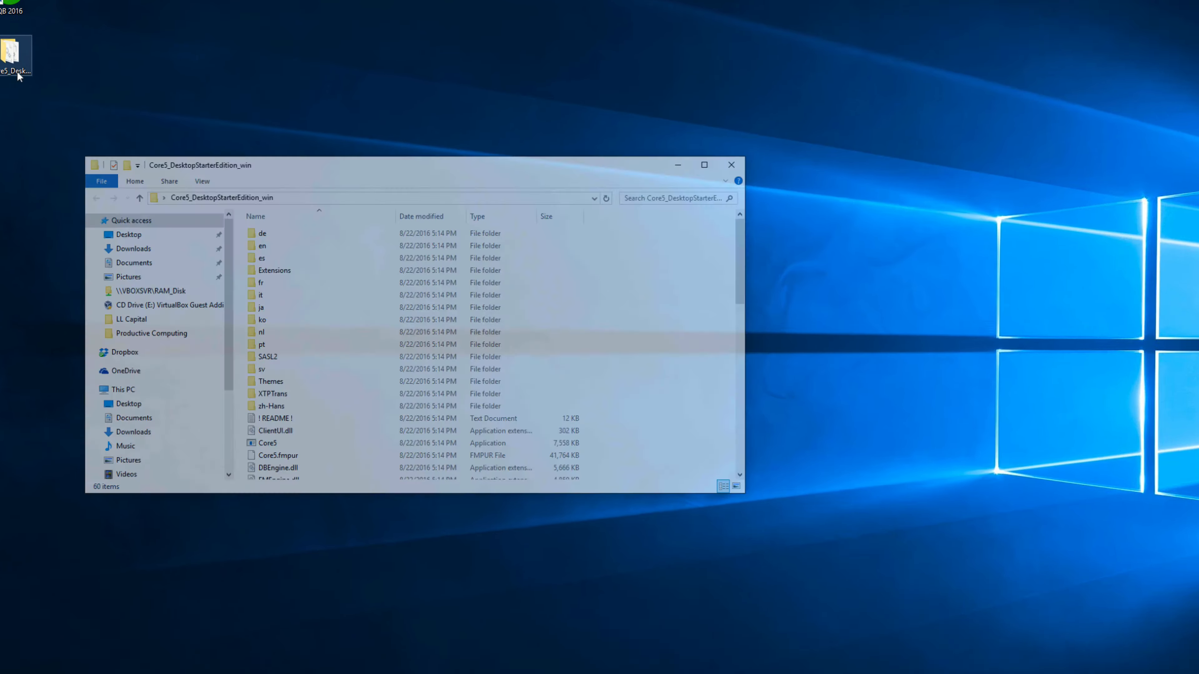
scroll(395, 345, "down", 2)
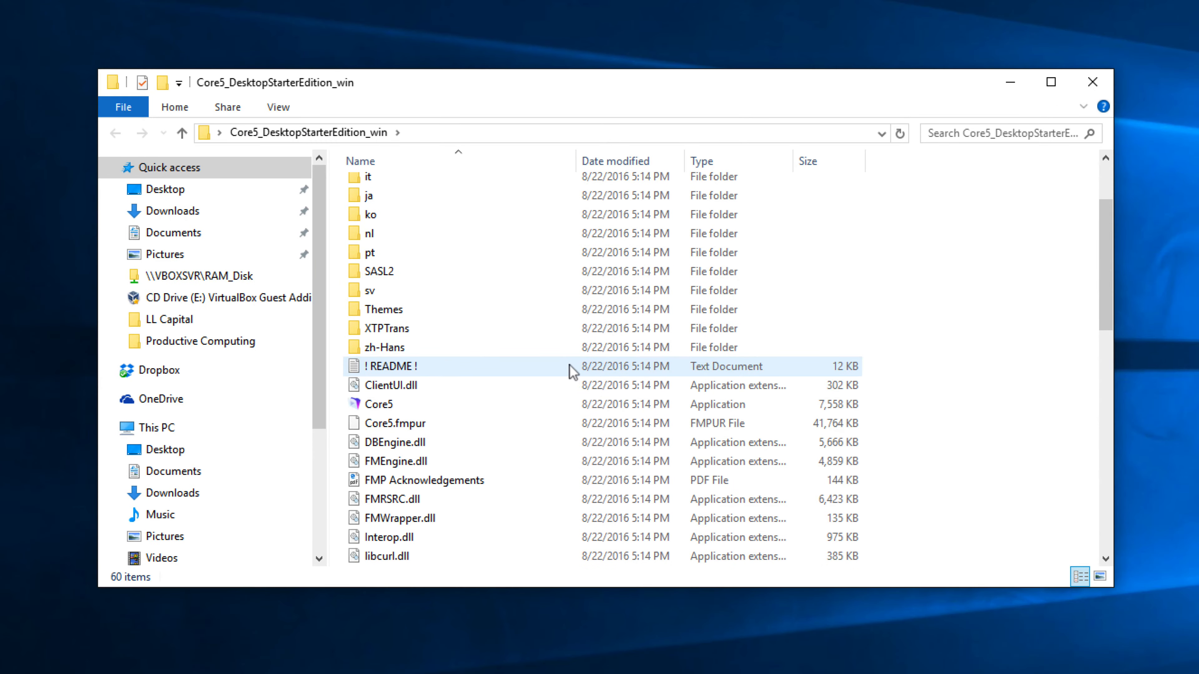
scroll(549, 368, "down", 5)
scroll(545, 360, "up", 5)
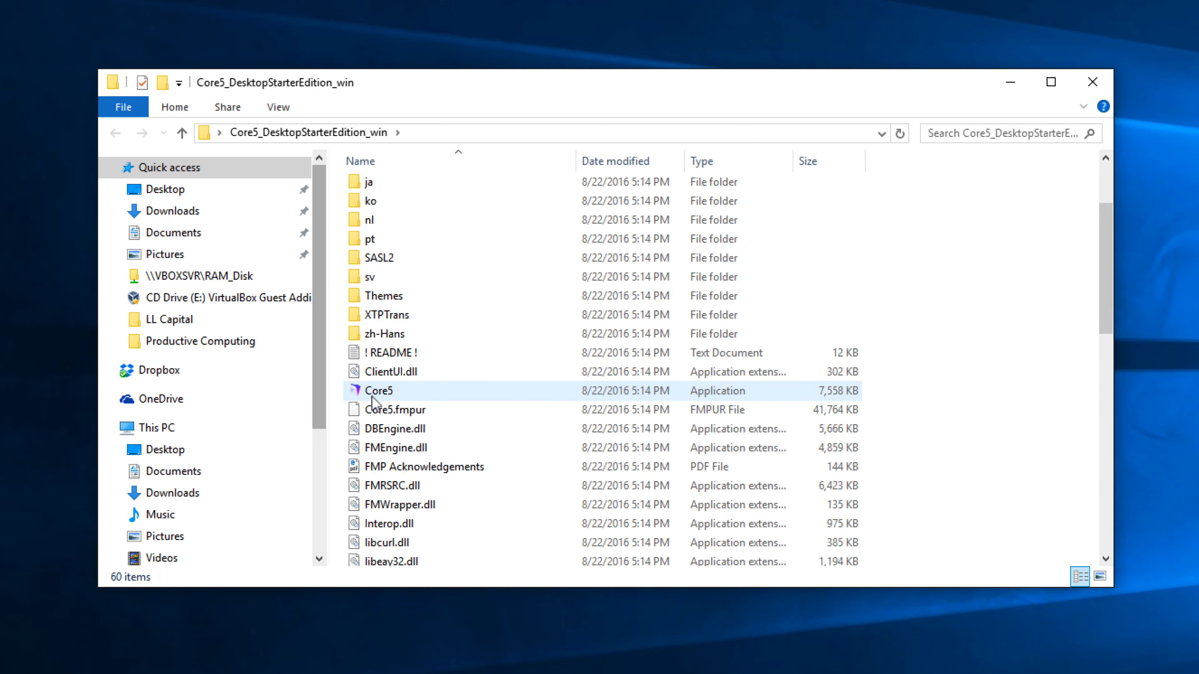
mouse_move(395, 399)
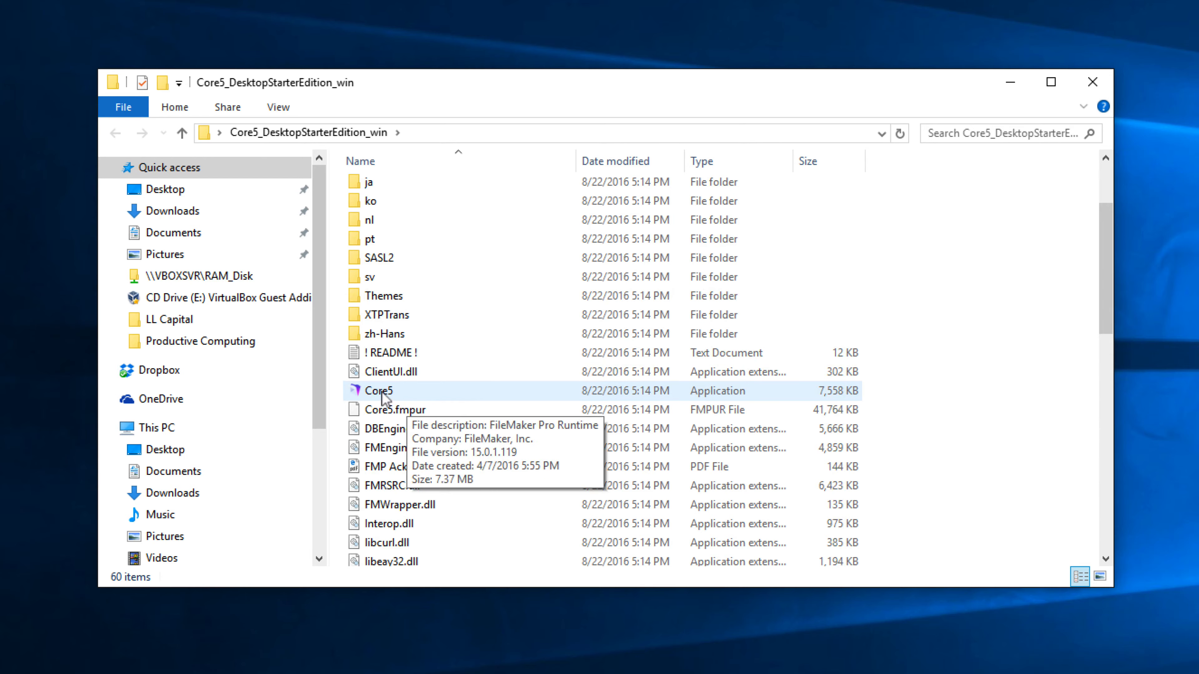
double_click(392, 391)
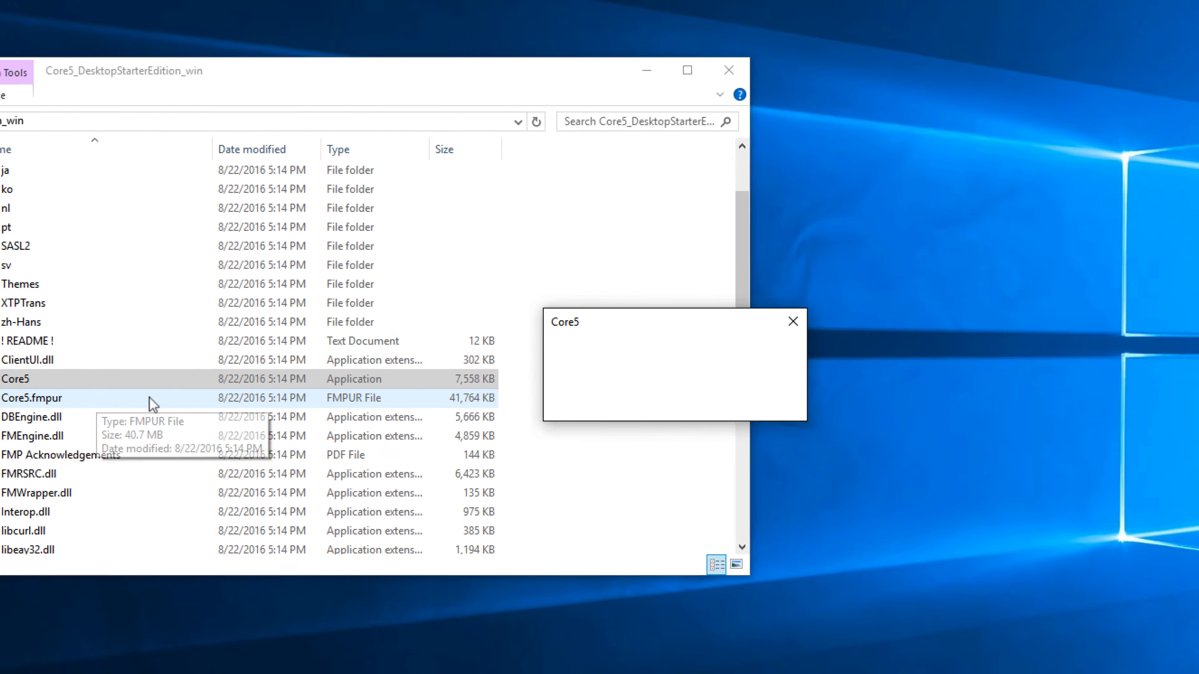
left_click(760, 400)
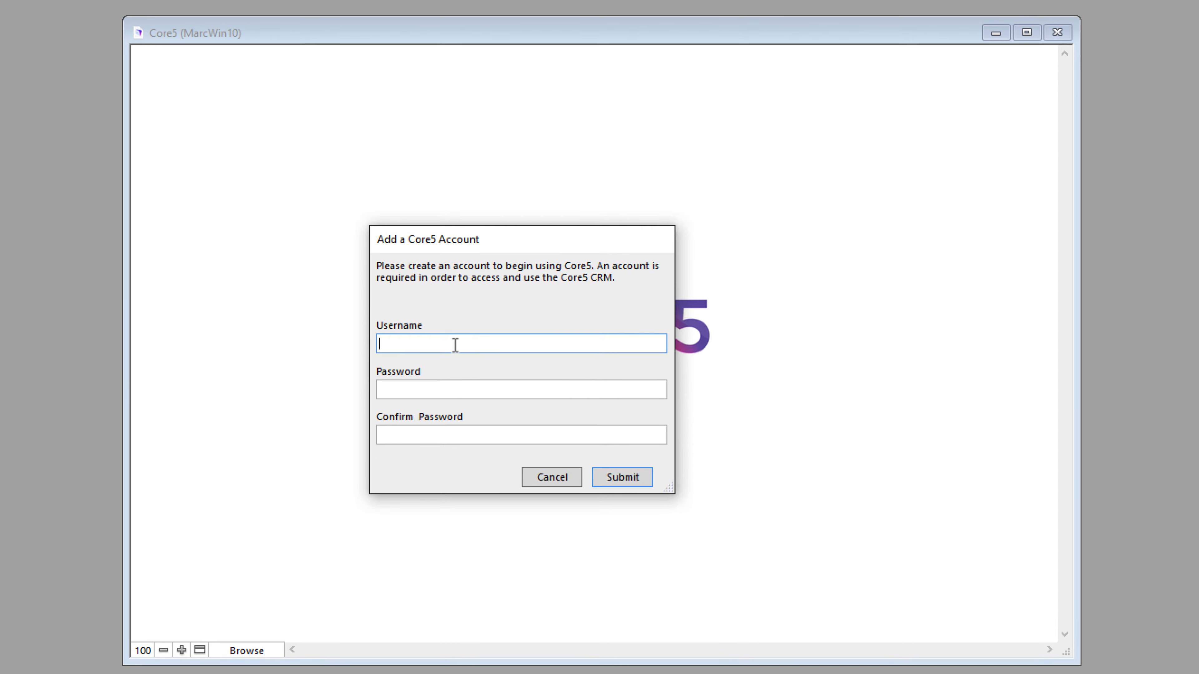
Step: Submit a new Core5 account with the user's name as username and a confirmed password
key("Tab")
type("123")
key("Tab")
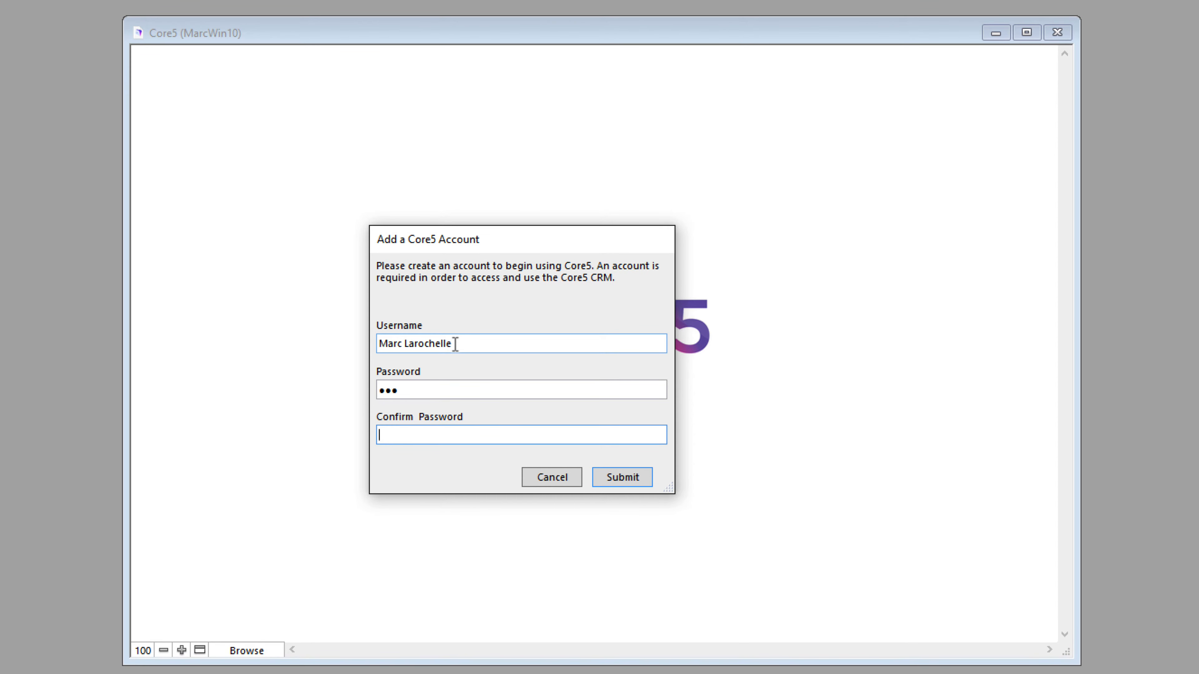
type("123")
key("Return")
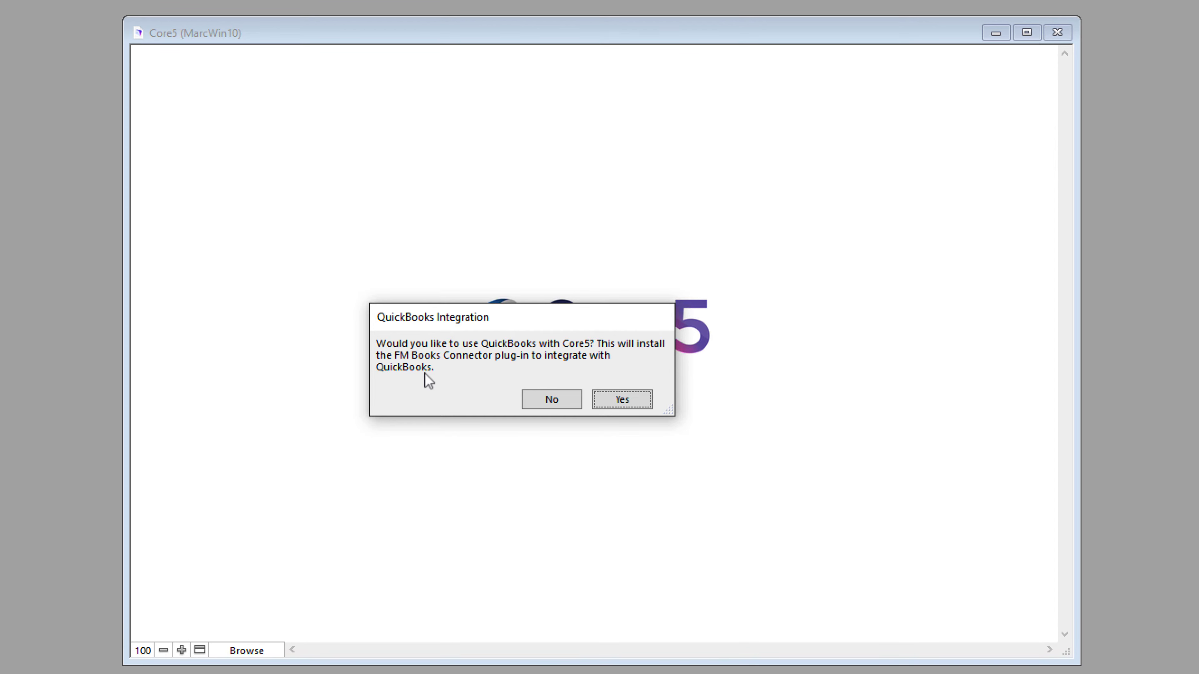
Step: Accept QuickBooks integration, register FM Books Connector with a Demo licence, and dismiss the import reminder
left_click(613, 402)
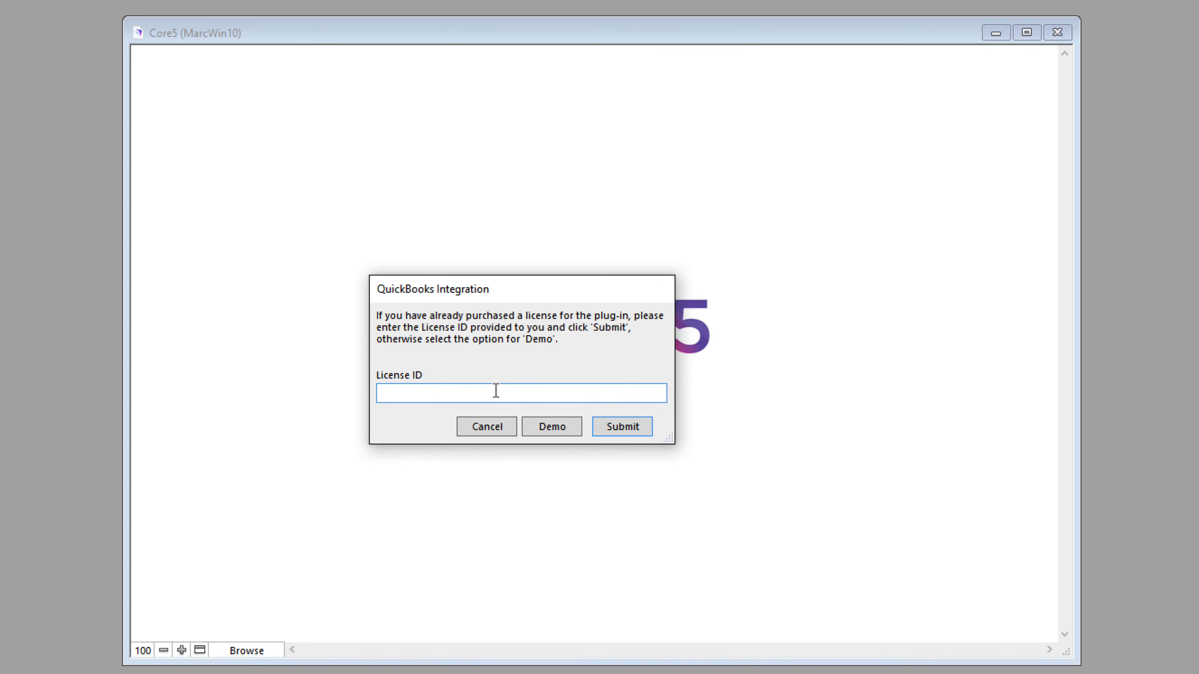
left_click(535, 423)
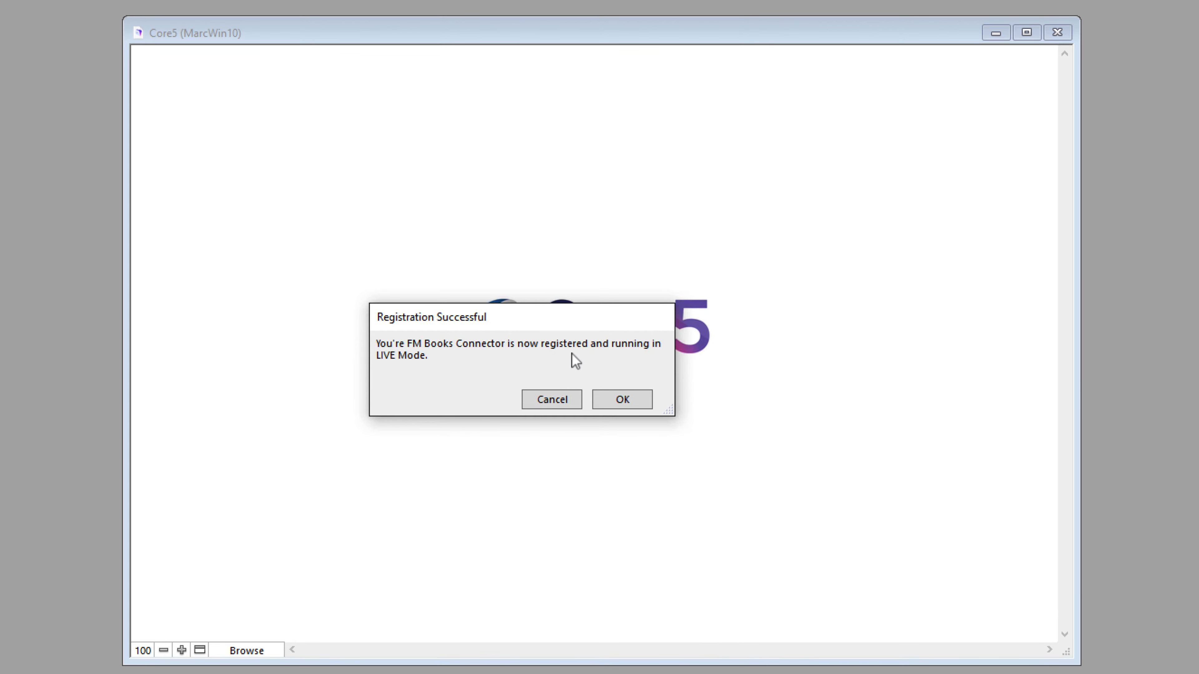
left_click(609, 403)
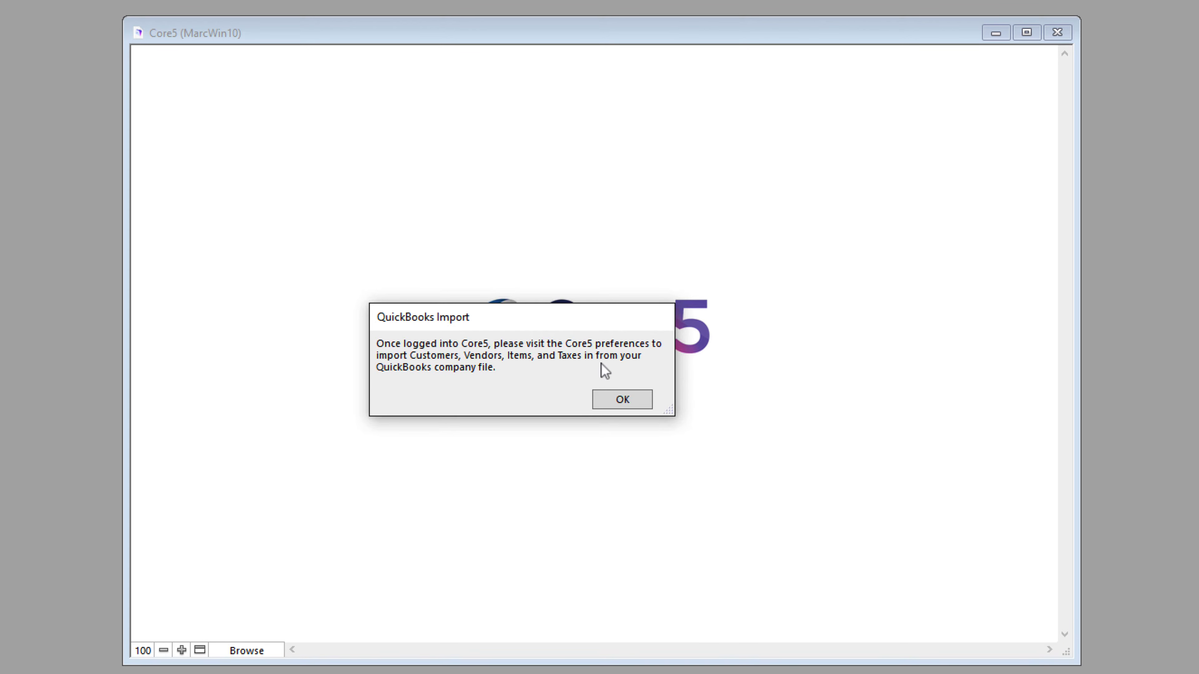
left_click(607, 399)
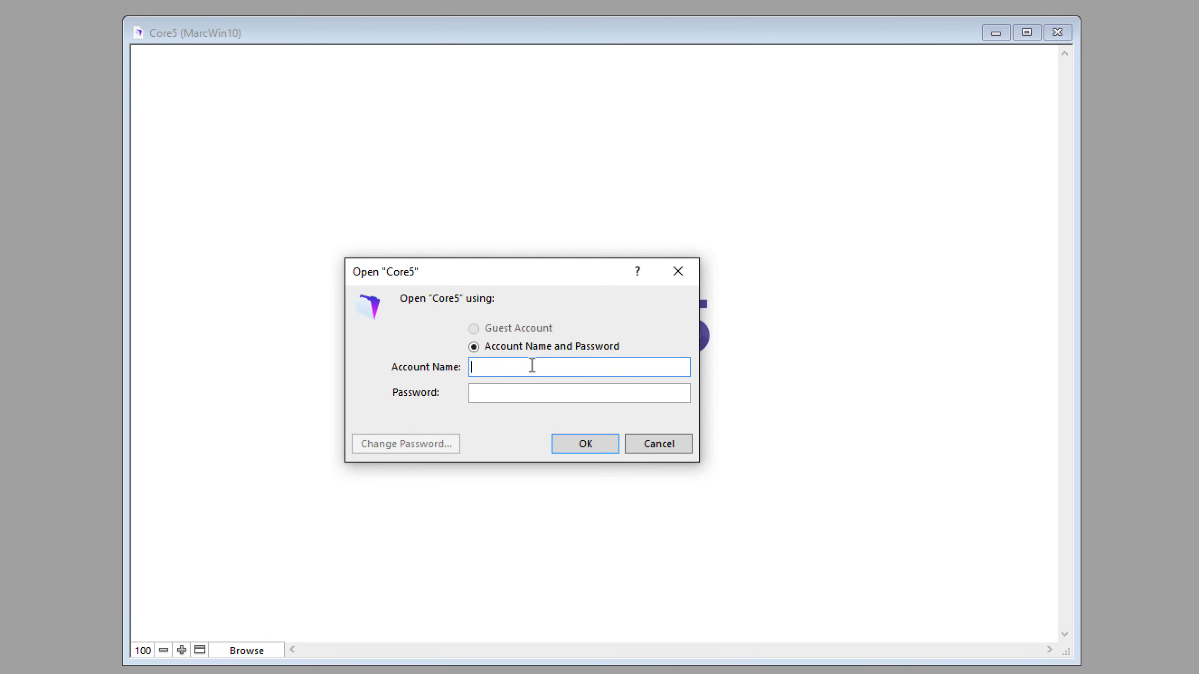
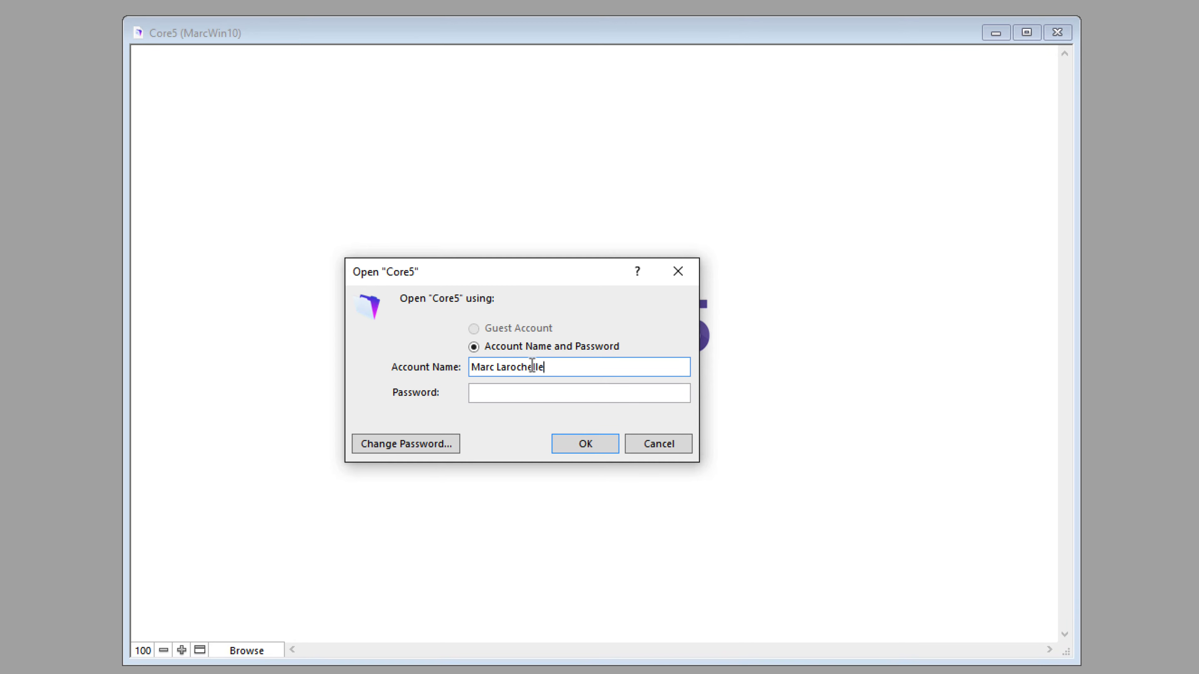
Step: Log in to Core5 with the new account name and its password
key("Tab")
type("***")
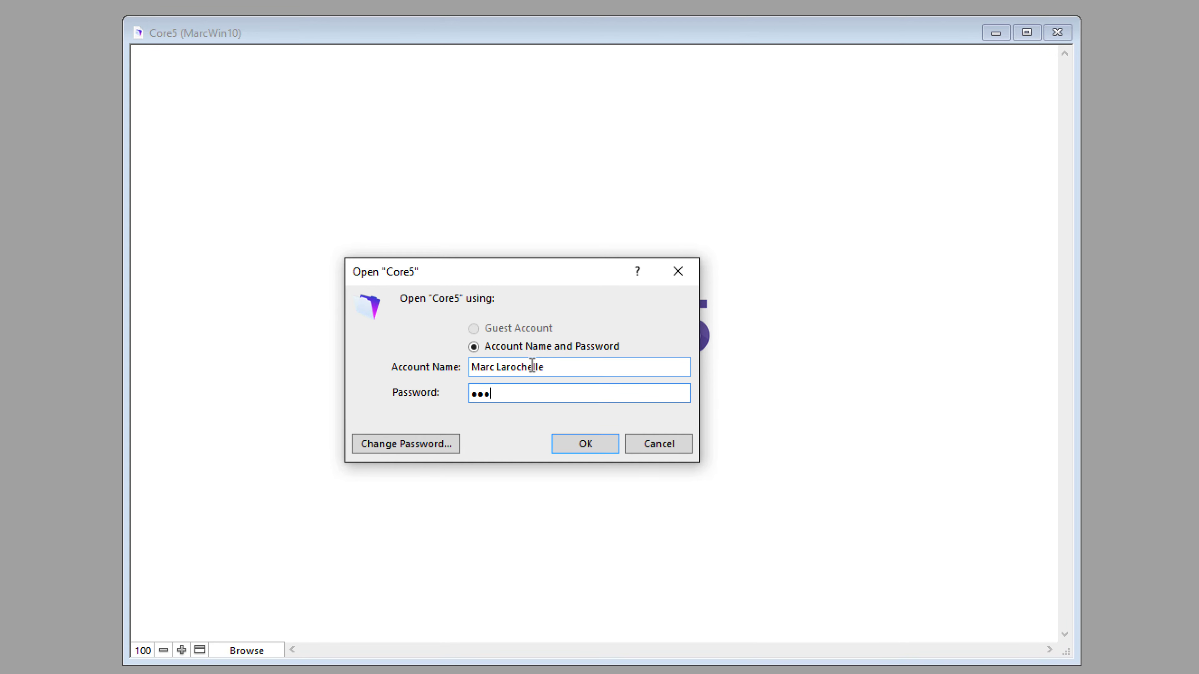
left_click(567, 442)
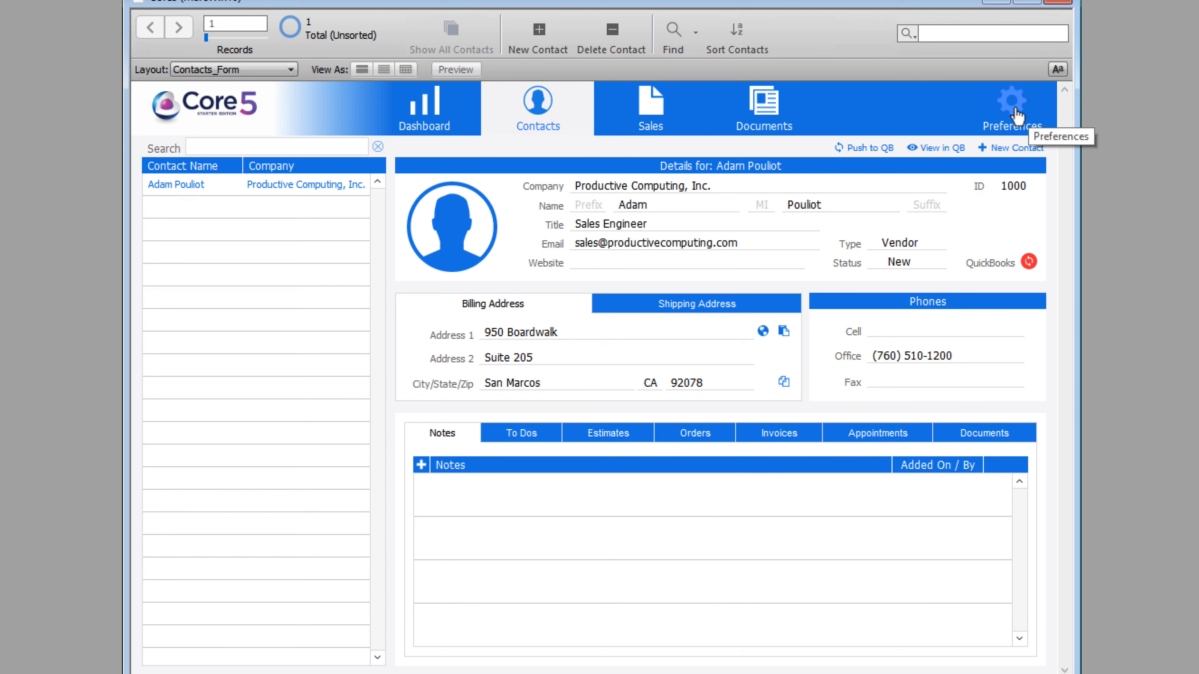
Step: Run Test Connection from the QuickBooks section of Core5 Preferences
left_click(1005, 109)
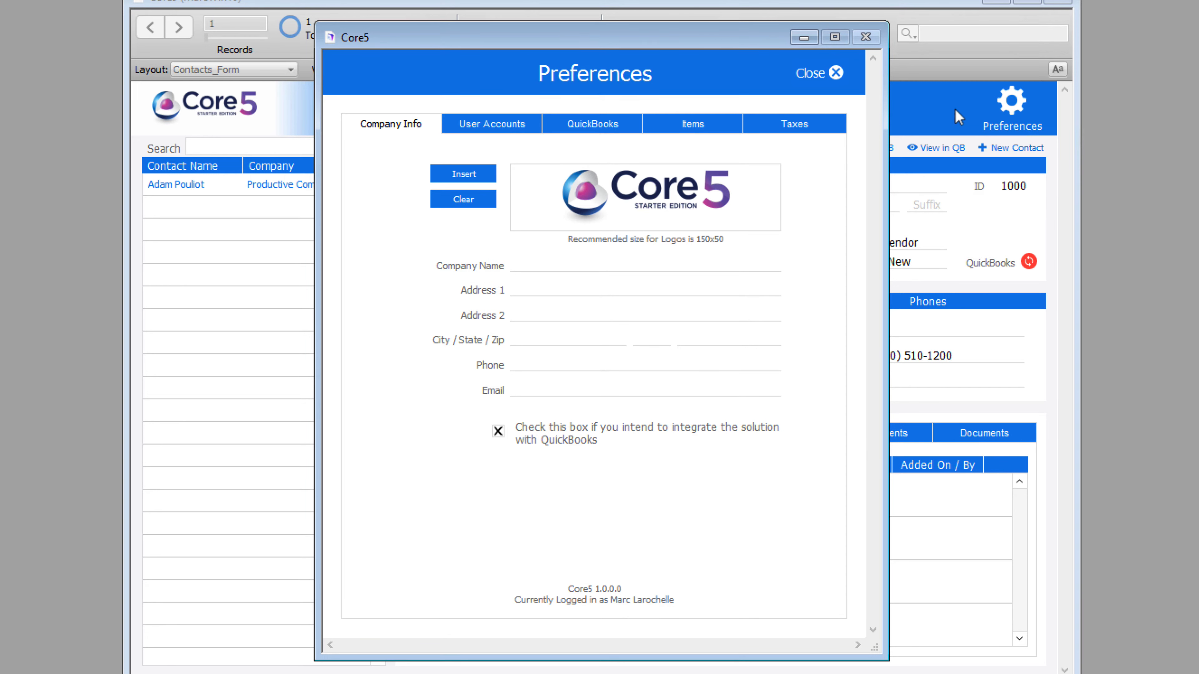
left_click(598, 123)
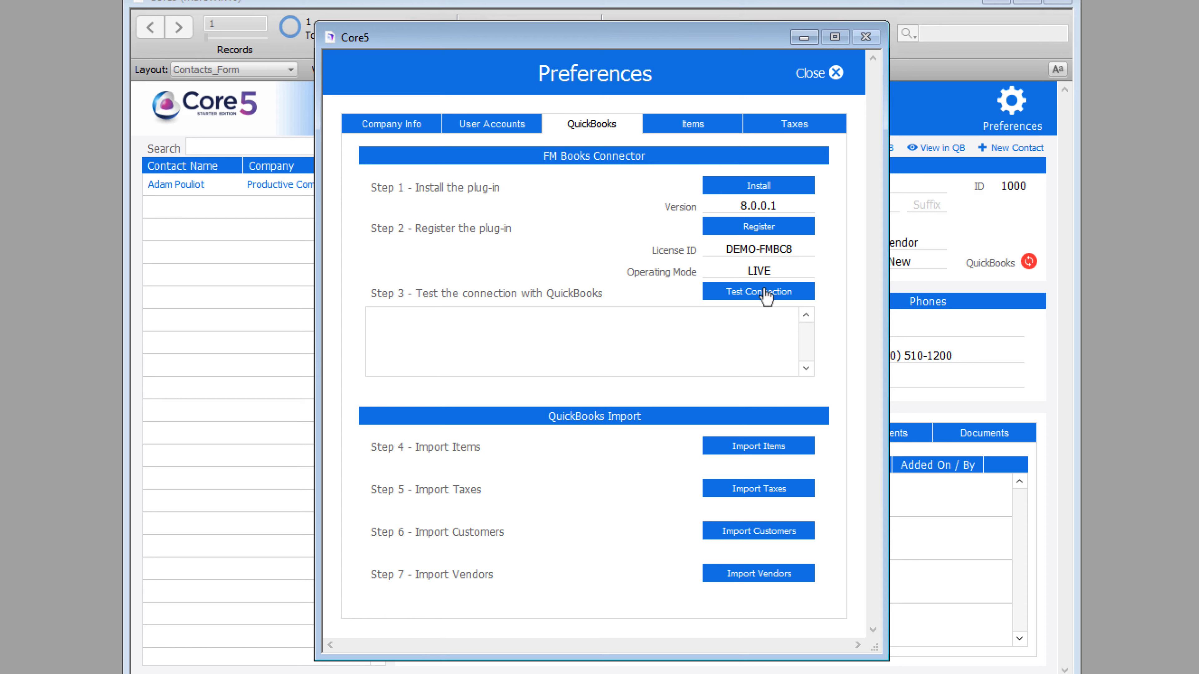
left_click(739, 295)
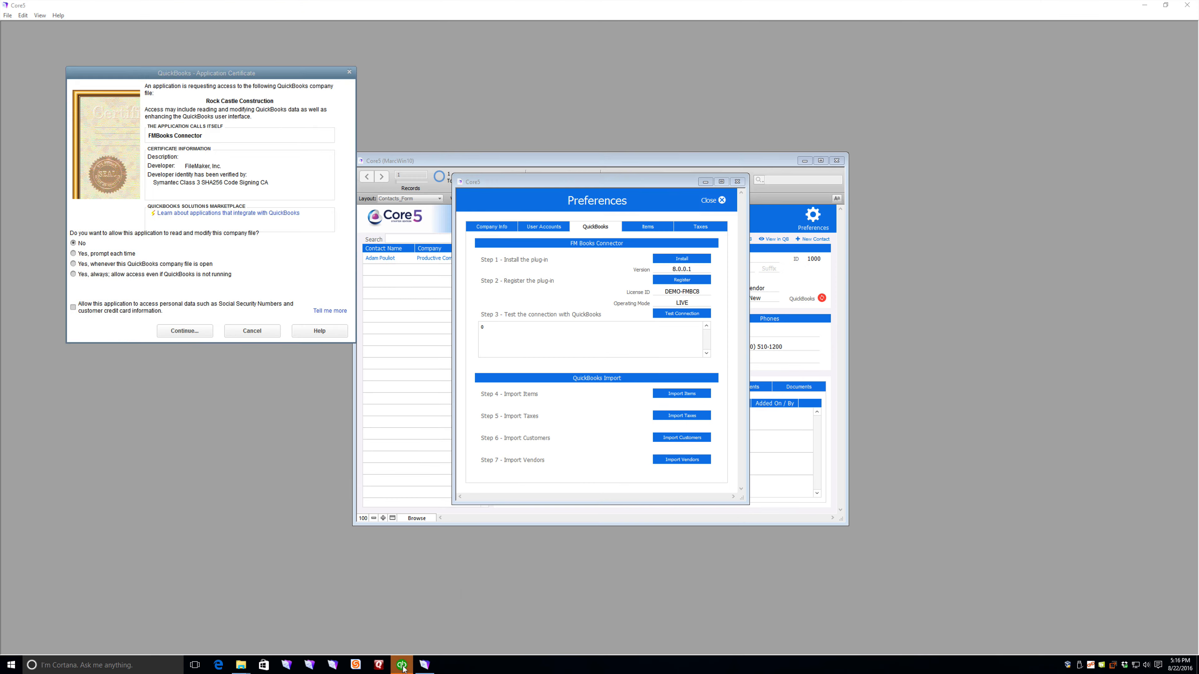
Step: Allow FMBooks Connector access to Rock Castle Construction whenever the company file is open
left_click(402, 665)
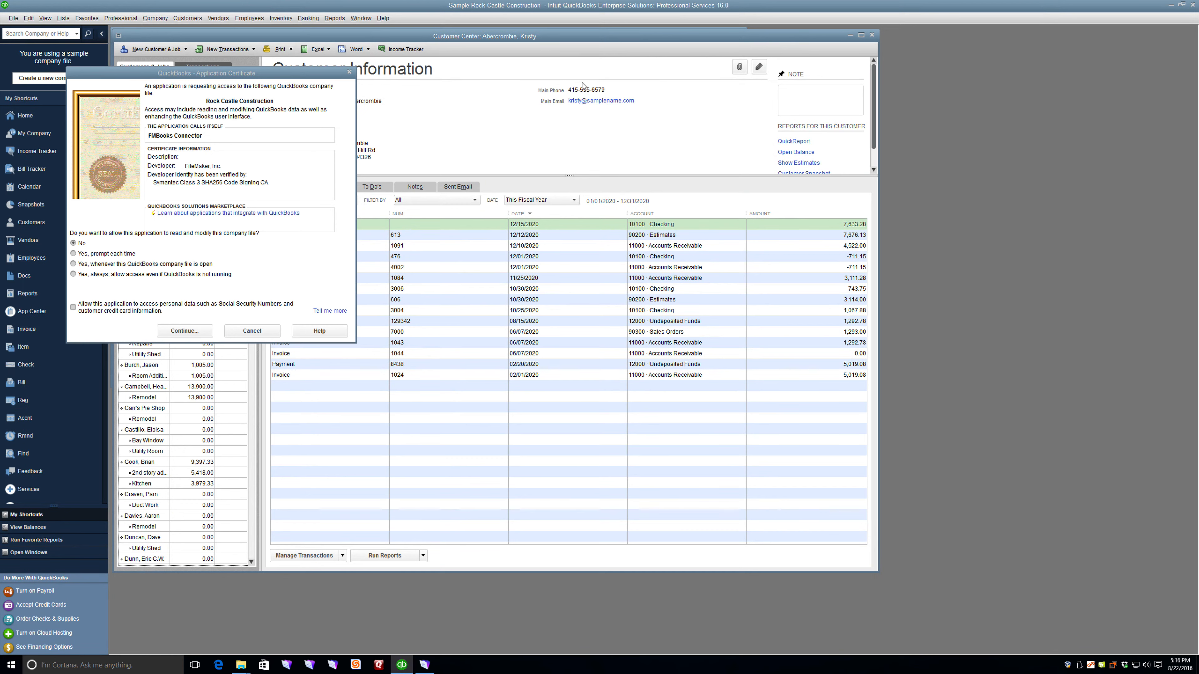
left_click_drag(195, 75, 234, 93)
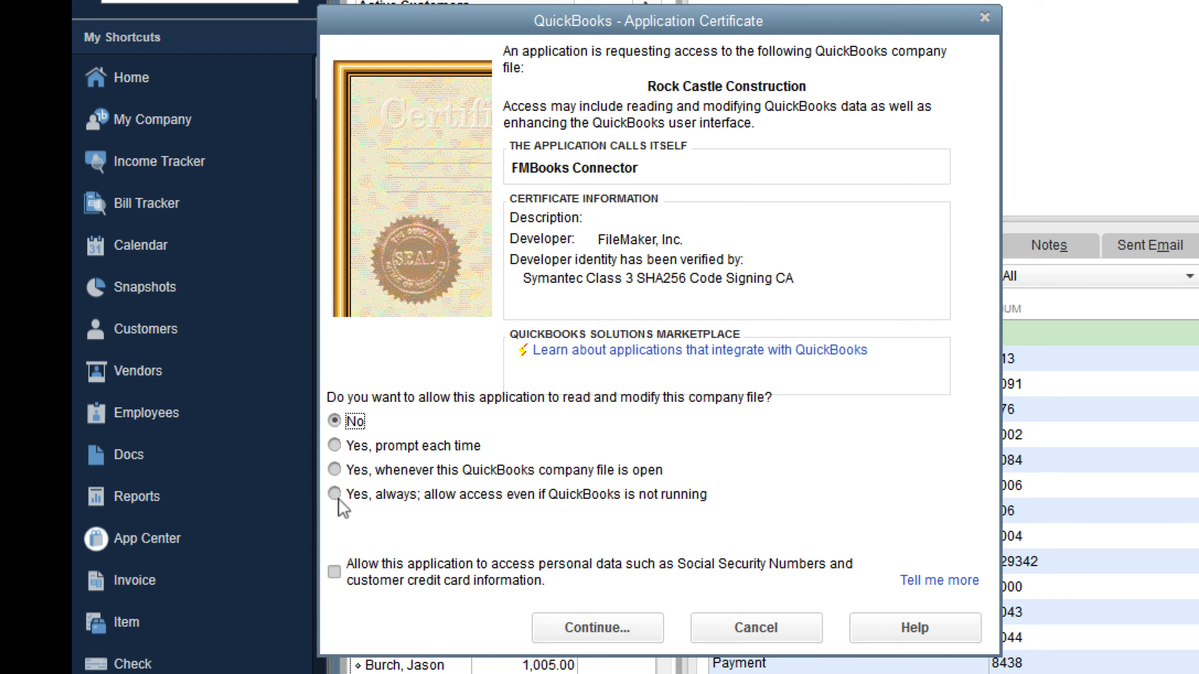
left_click(334, 470)
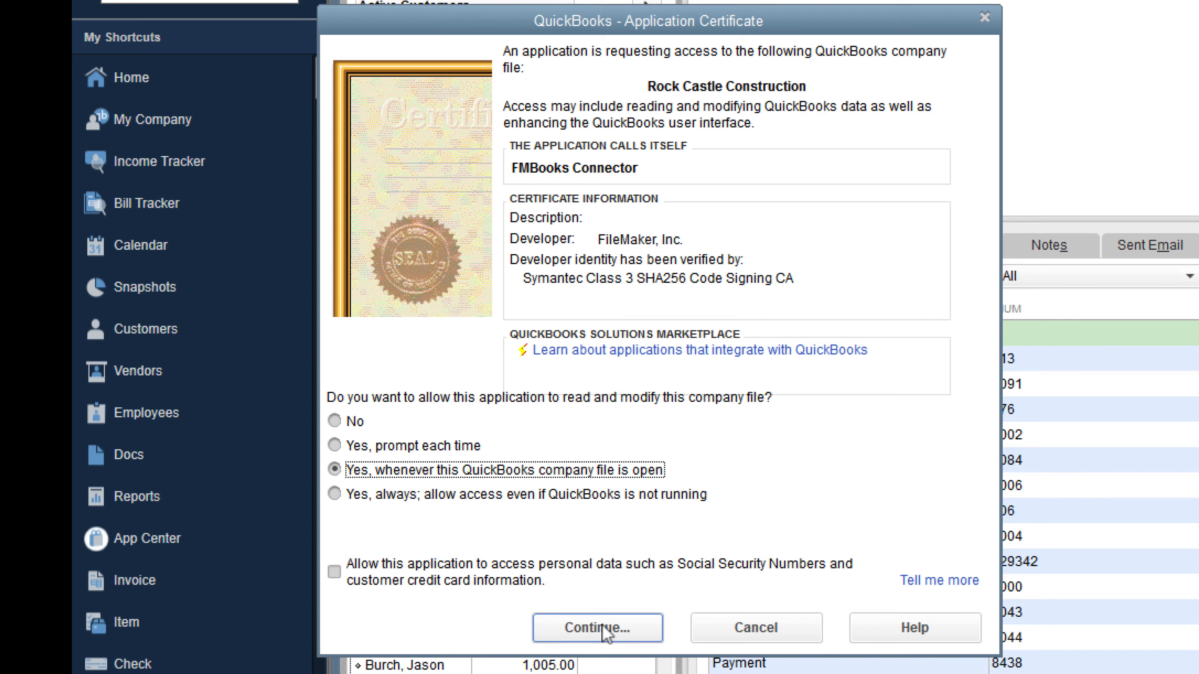
left_click(606, 635)
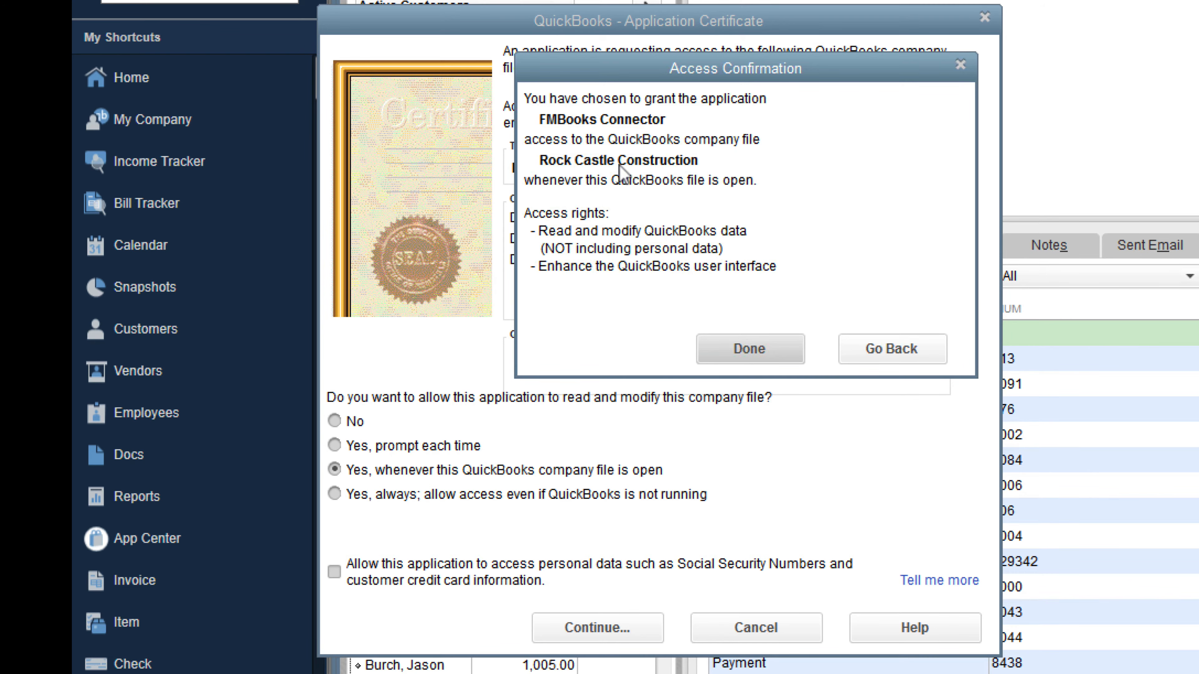
left_click(766, 347)
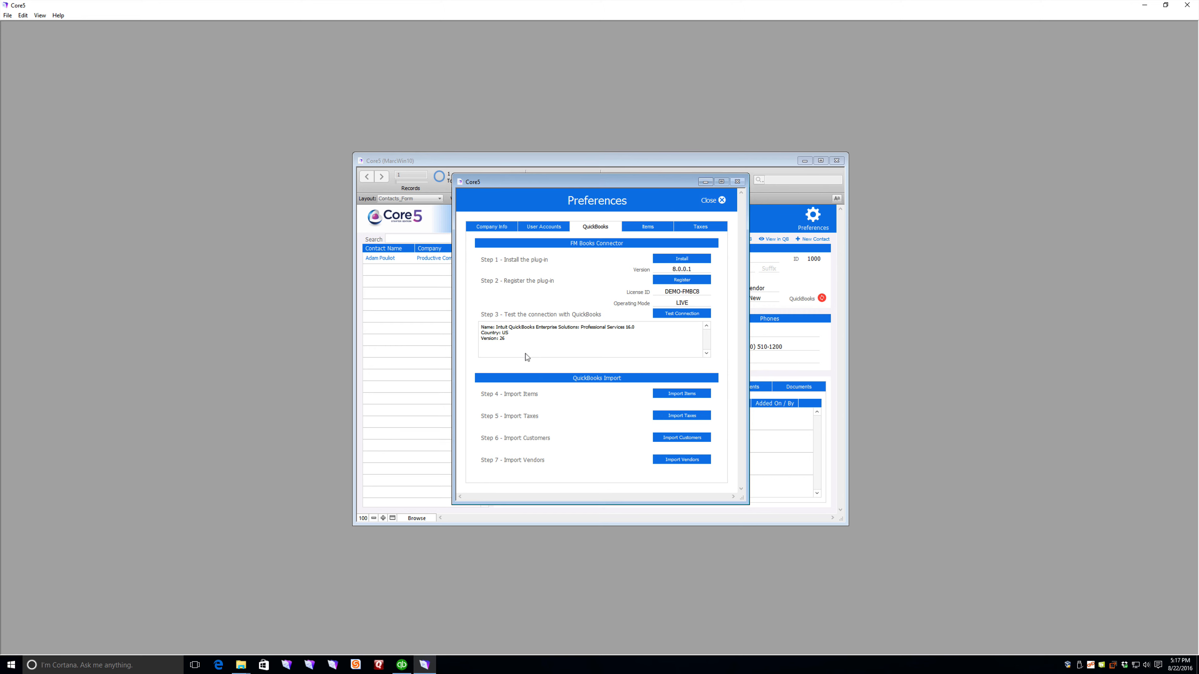
Step: Import the 46 items and 4 taxes from QuickBooks, confirming each import
left_click(683, 394)
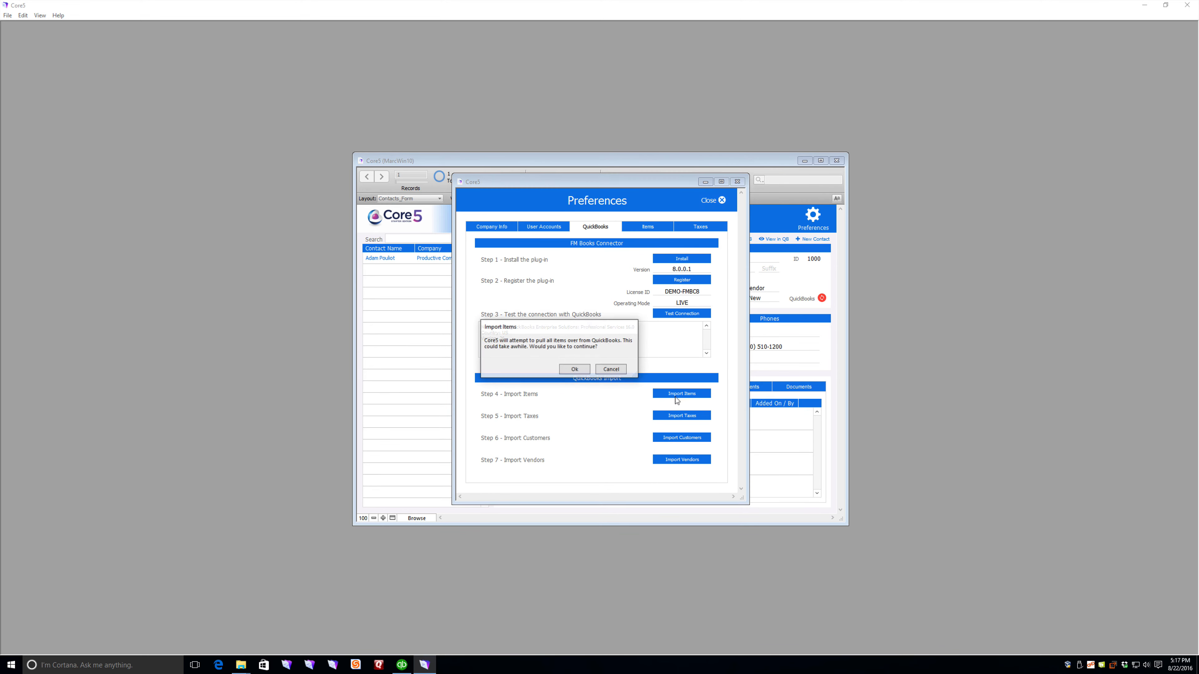
left_click(581, 374)
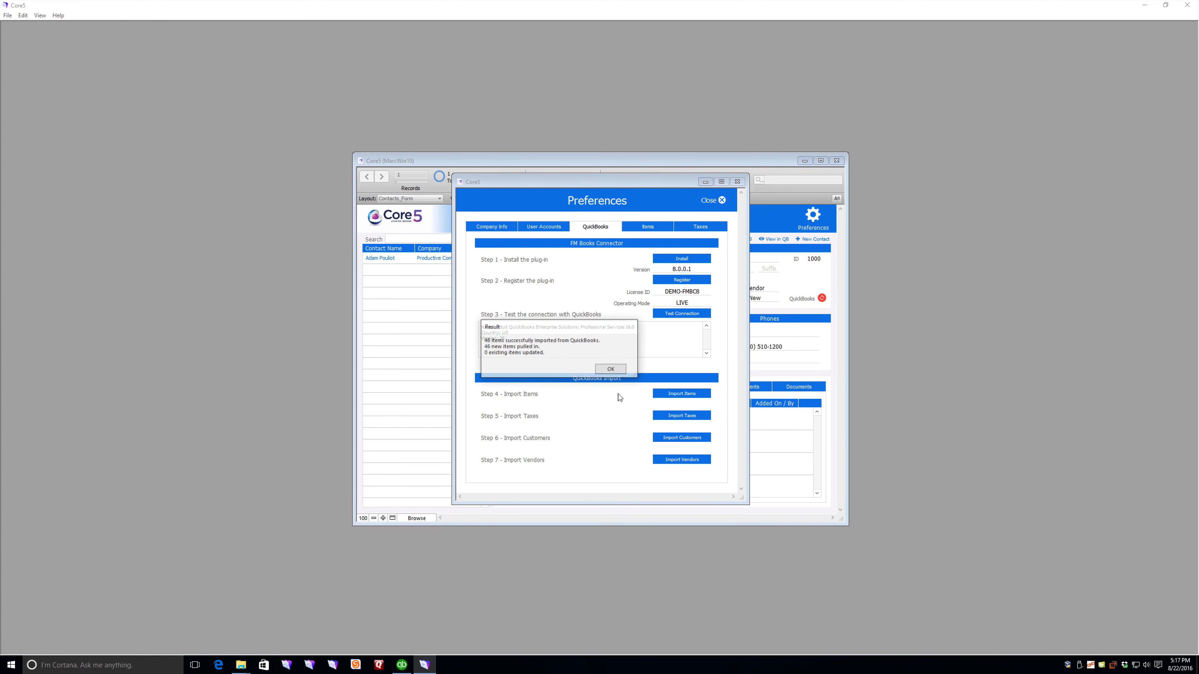
left_click(608, 370)
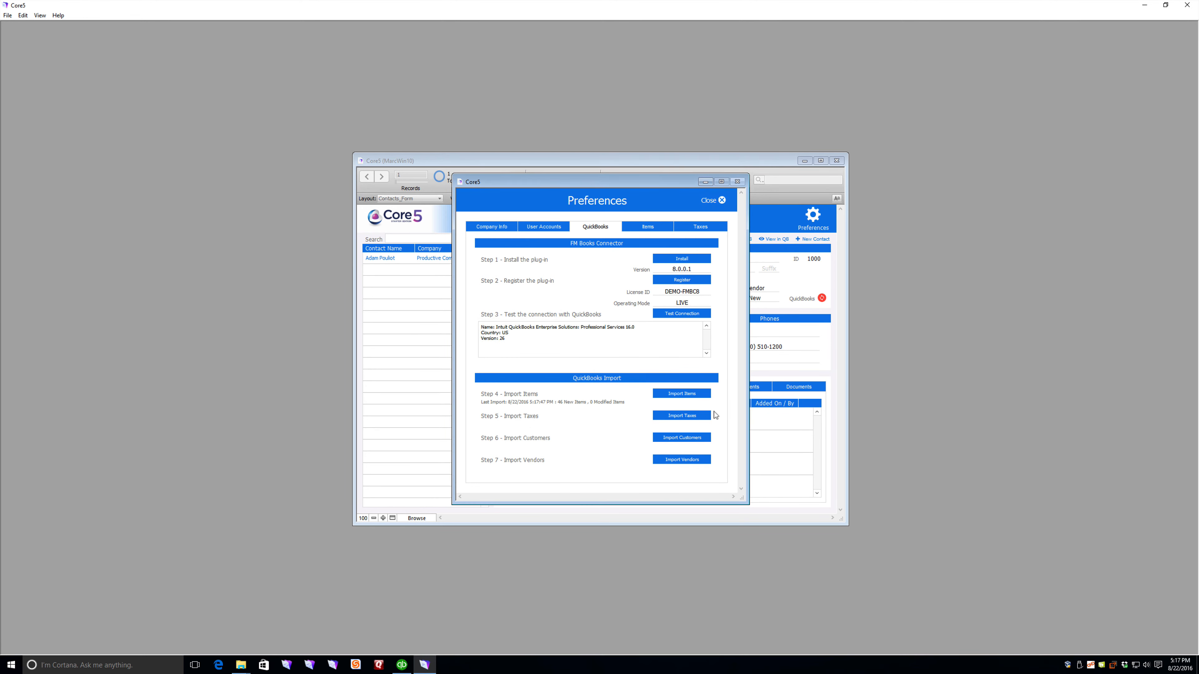
left_click(701, 418)
left_click(587, 373)
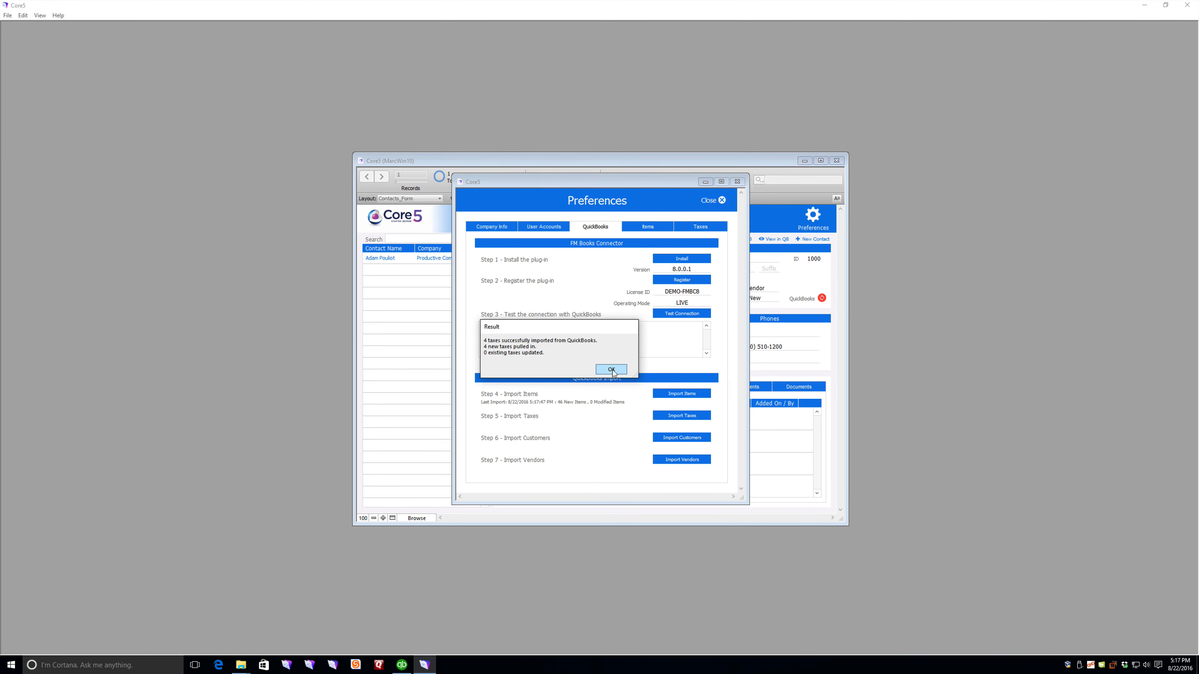
left_click(611, 369)
Step: Import the 64 customers and 54 vendors from QuickBooks, then close Preferences
left_click(671, 439)
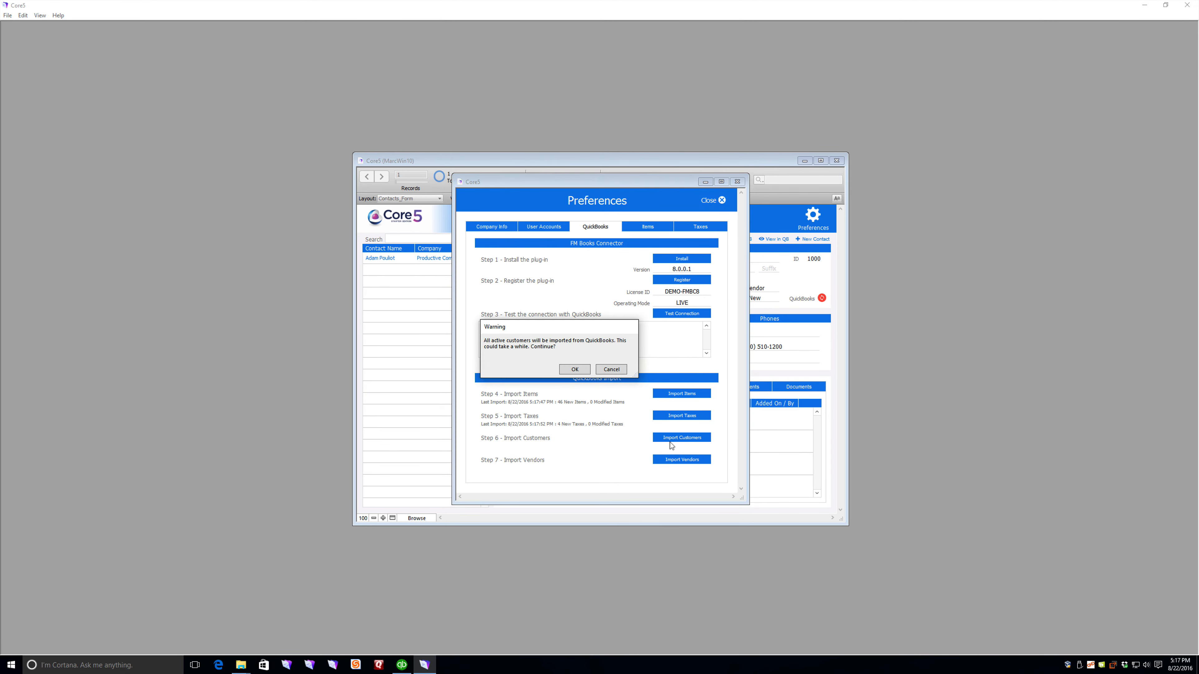
left_click(574, 369)
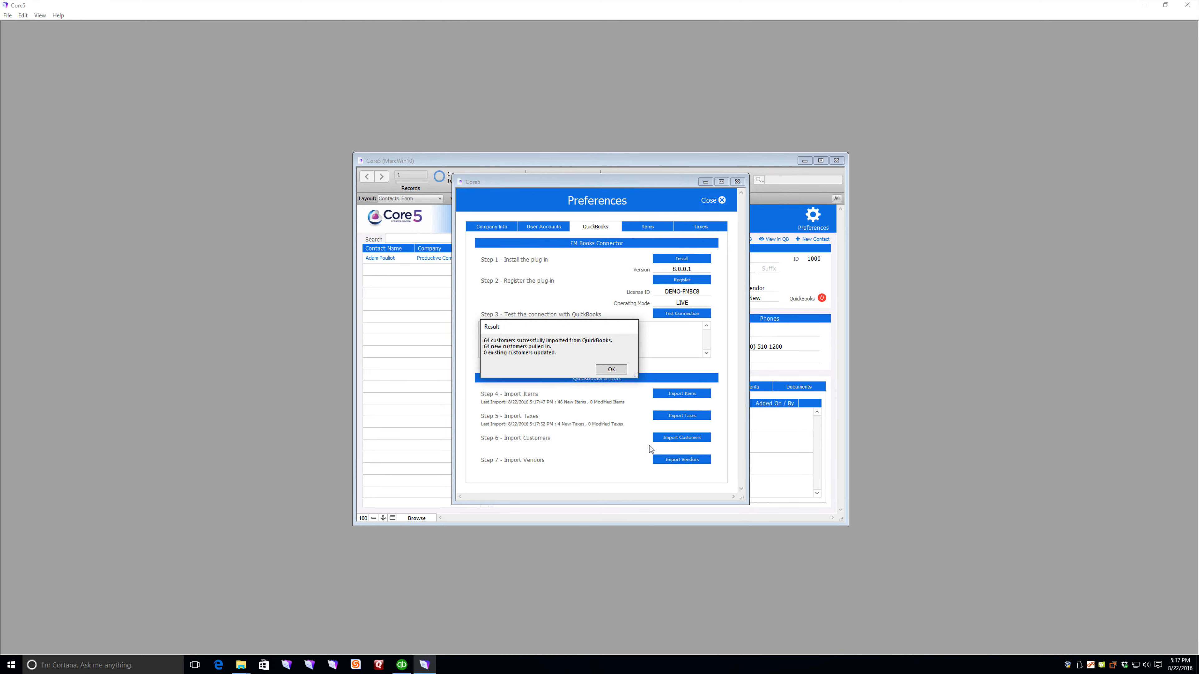
left_click(609, 370)
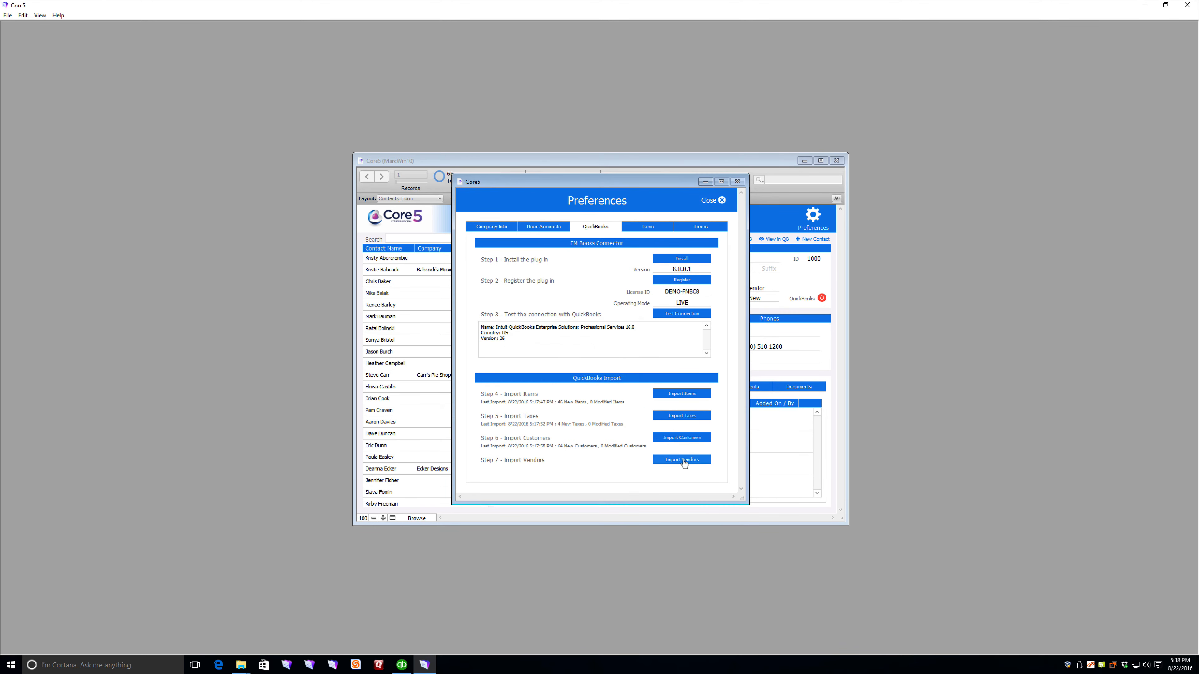
left_click(684, 462)
left_click(582, 375)
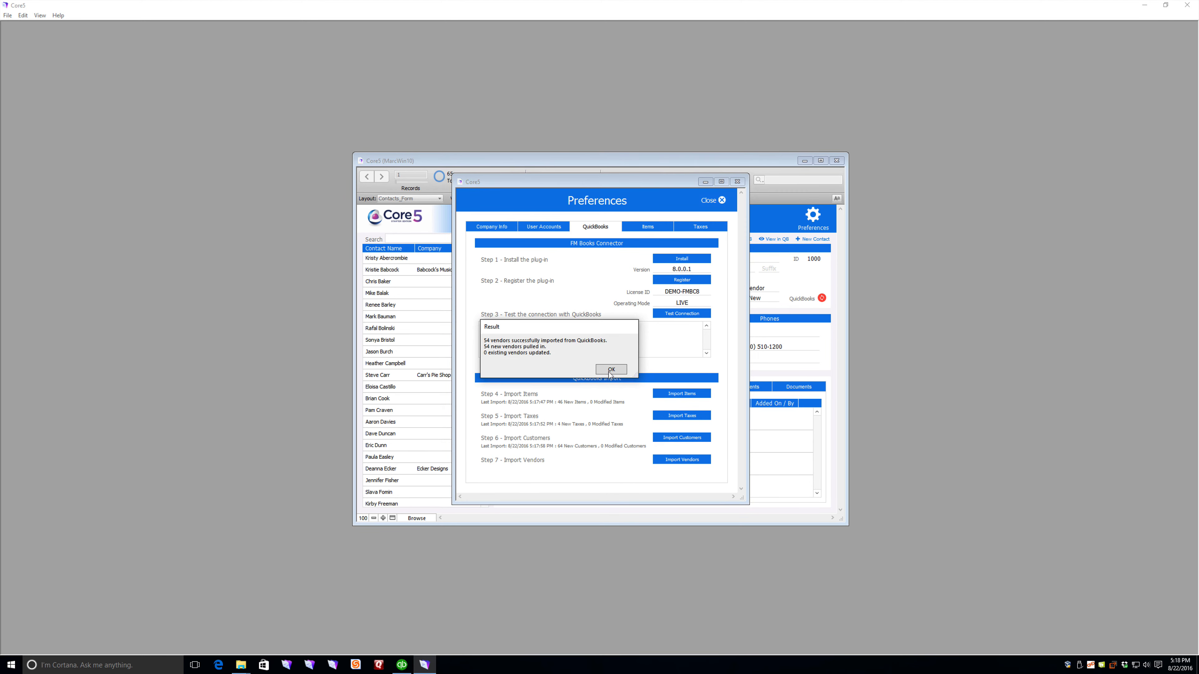
left_click(611, 370)
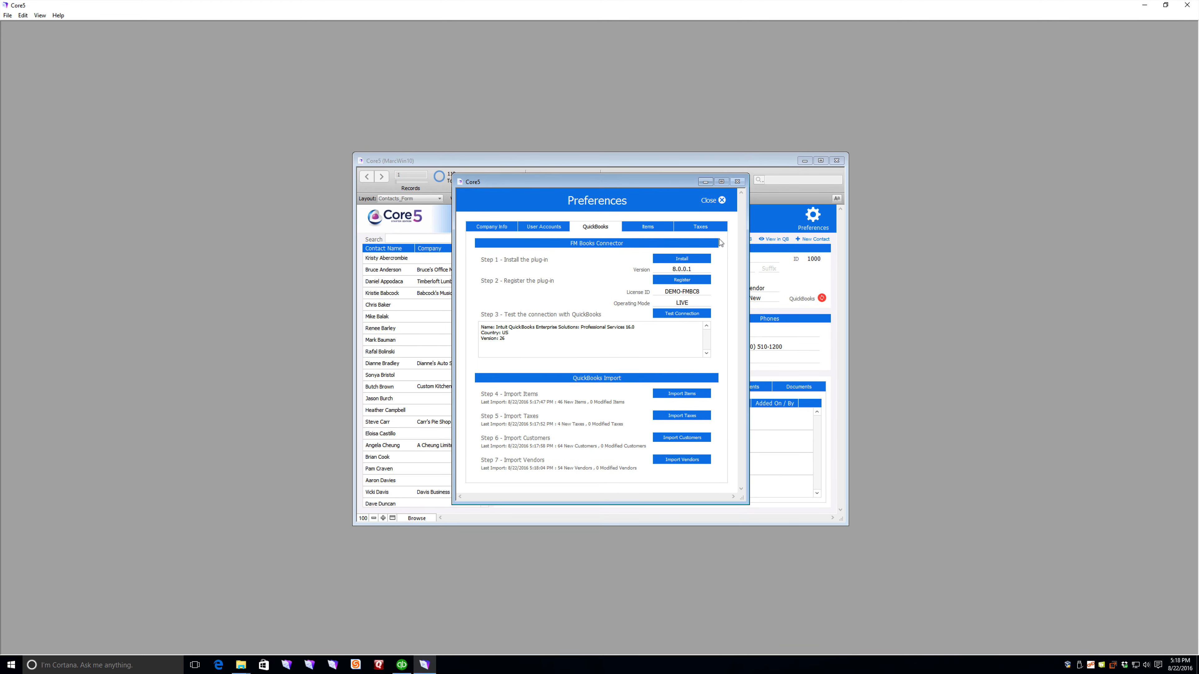
left_click(712, 203)
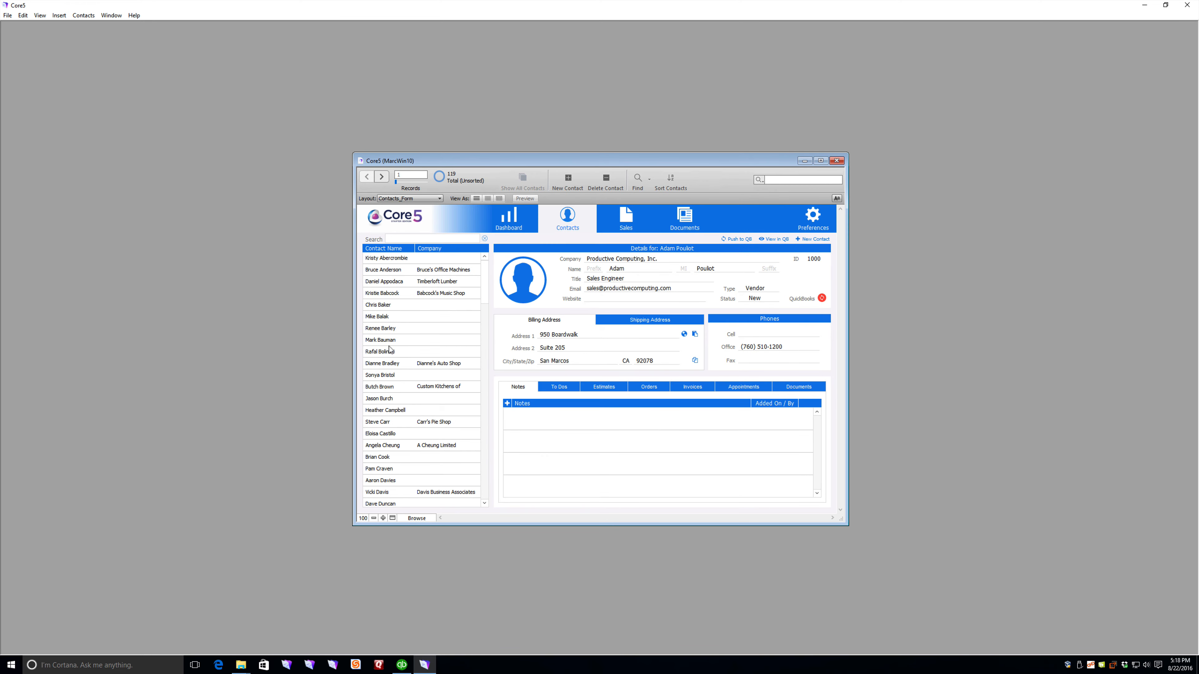
Step: Review several imported vendor and customer records among the 119 contacts, then open the File menu
left_click(392, 388)
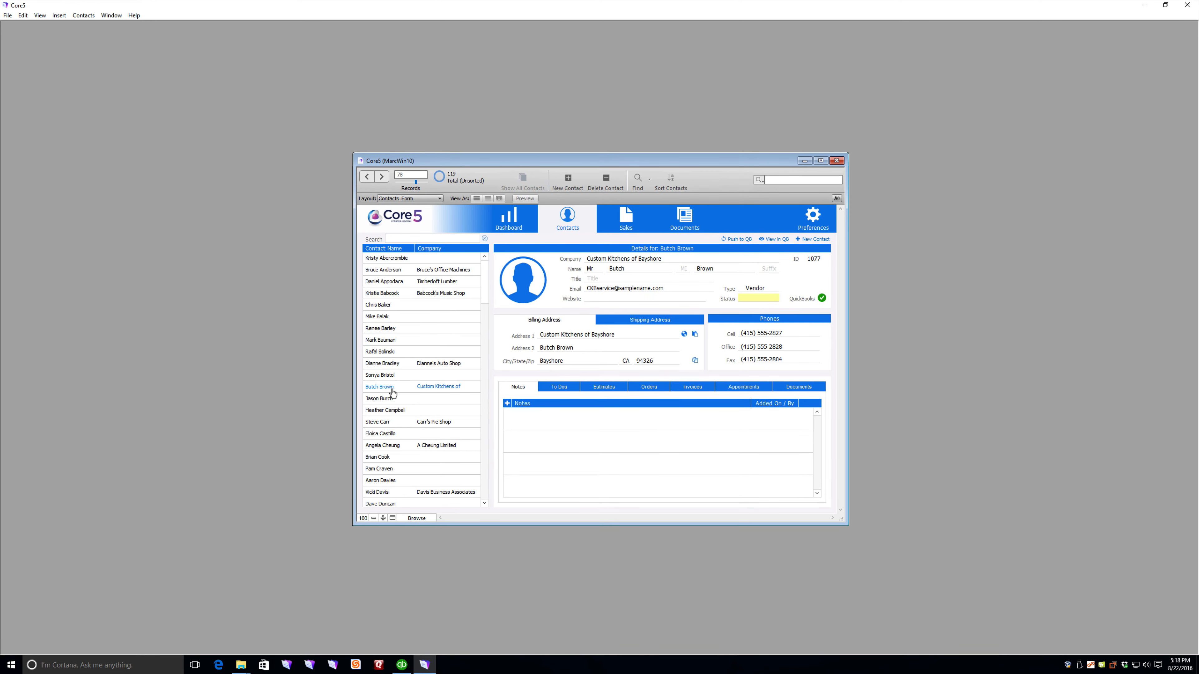
left_click(392, 435)
left_click(393, 458)
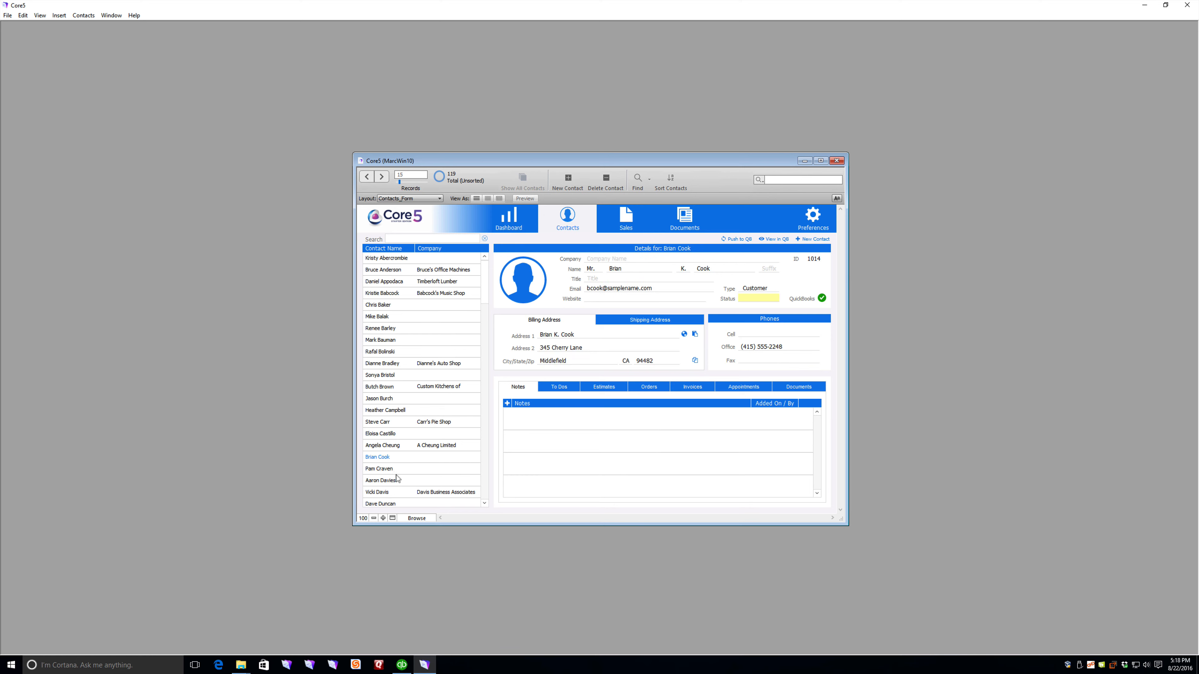
scroll(415, 439, "down", 1)
scroll(416, 433, "down", 3)
left_click(392, 360)
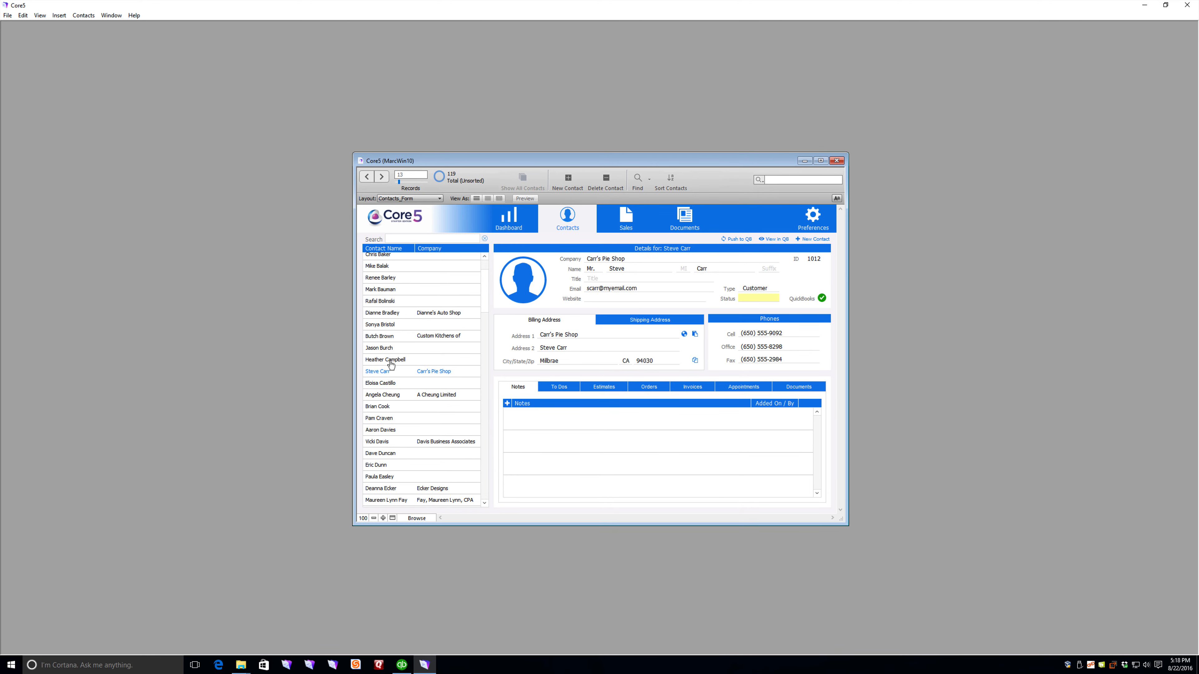
left_click(393, 302)
scroll(394, 307, "up", 3)
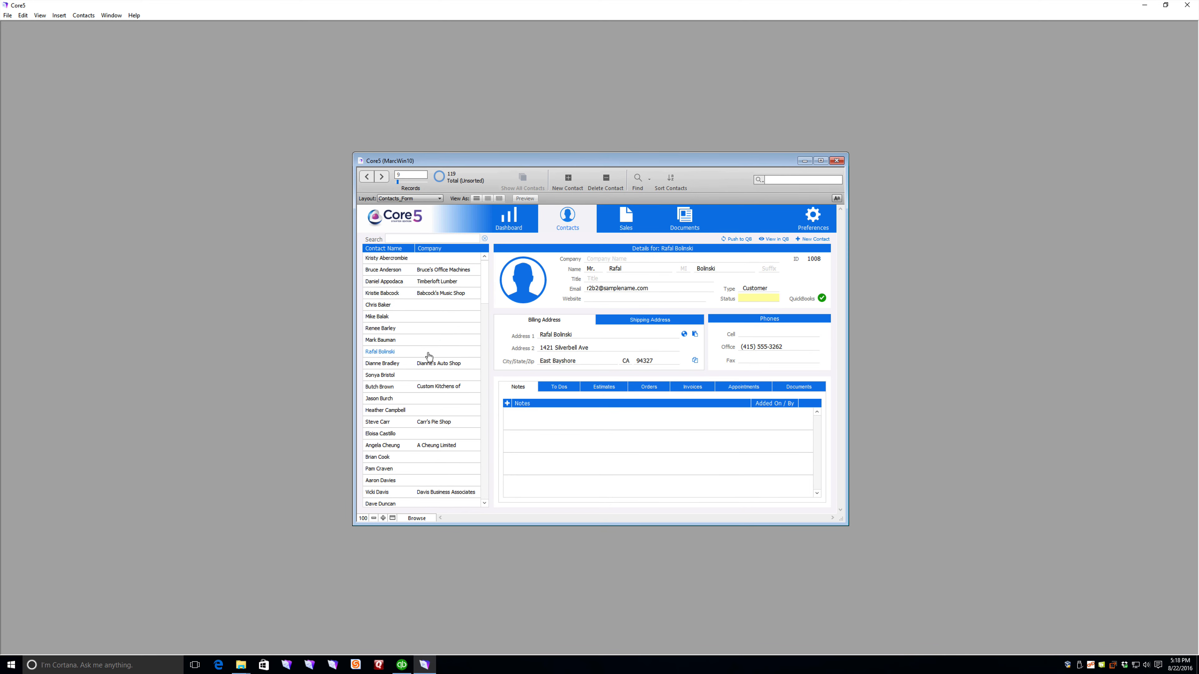
left_click(404, 307)
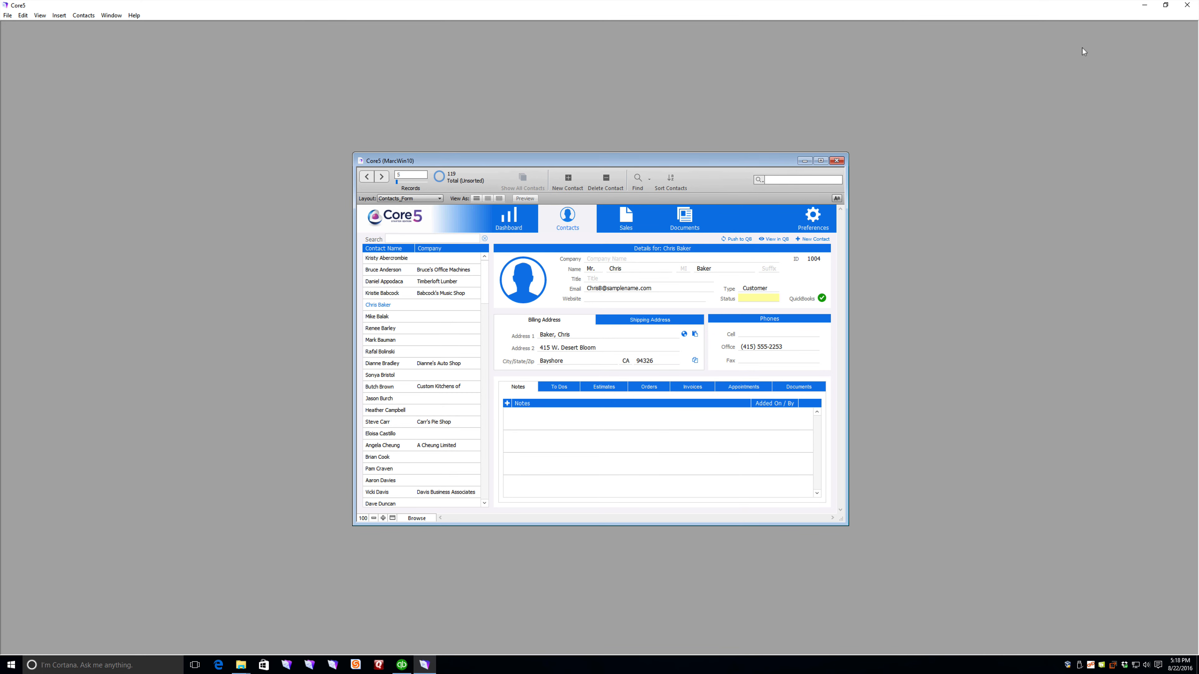
left_click(9, 16)
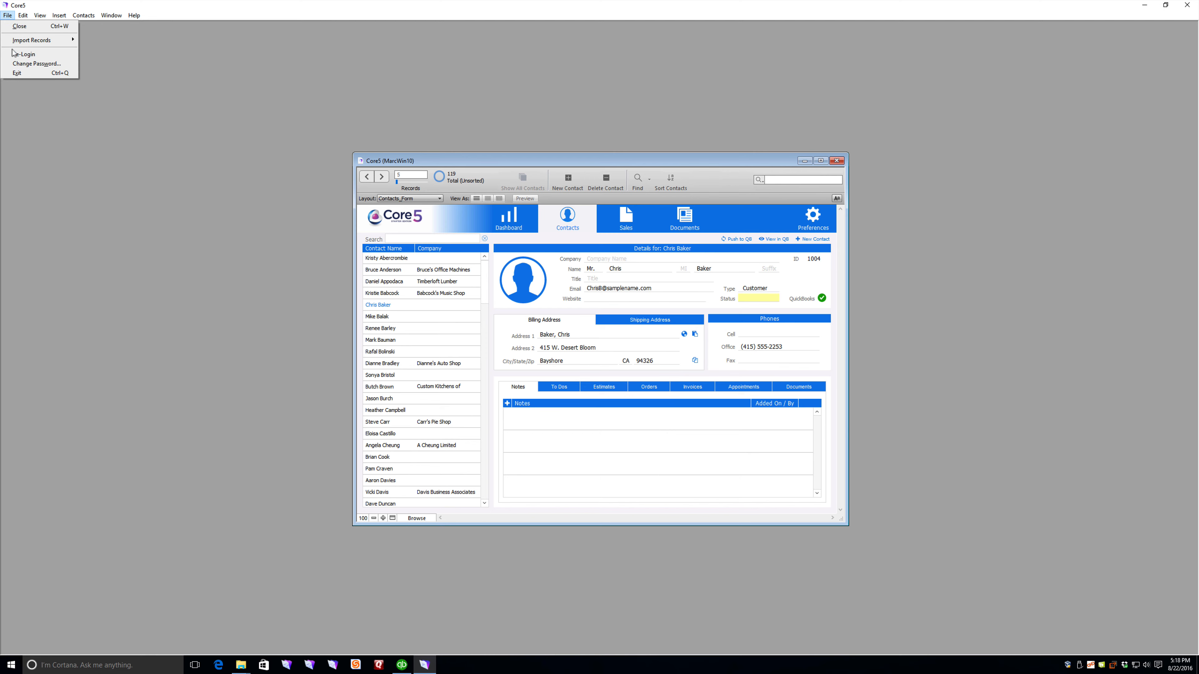
Step: Exit Core5, select Core5.fmpur in Explorer, and minimize the QuickBooks window
left_click(19, 73)
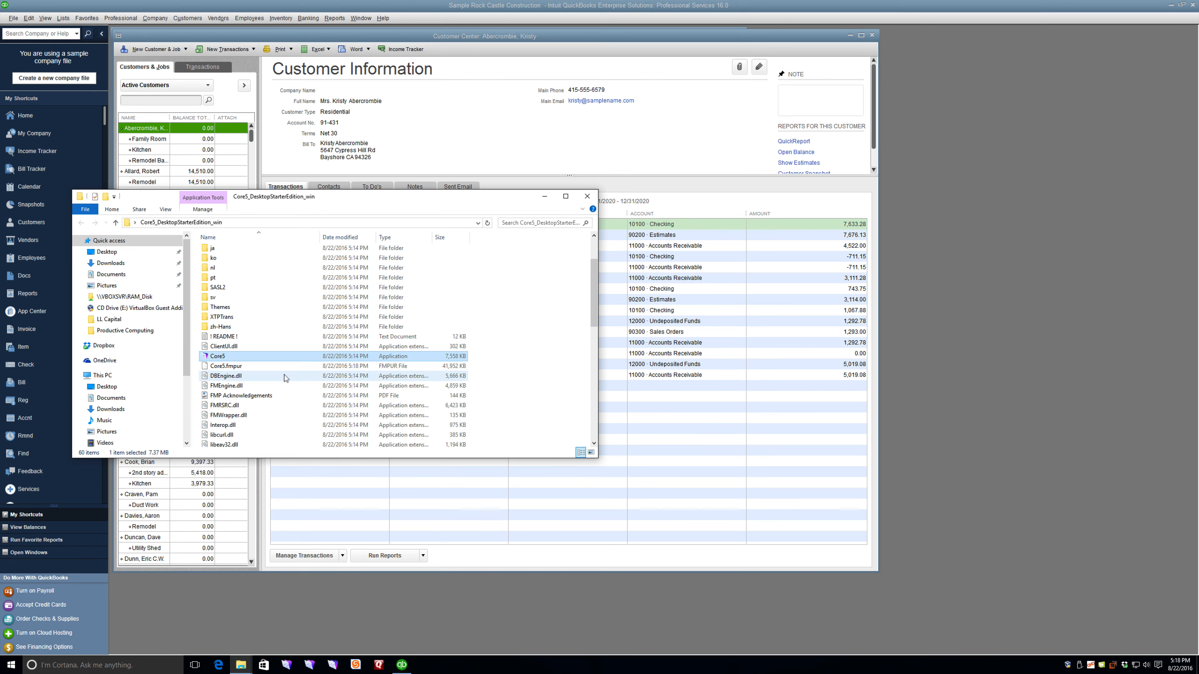
left_click(241, 367)
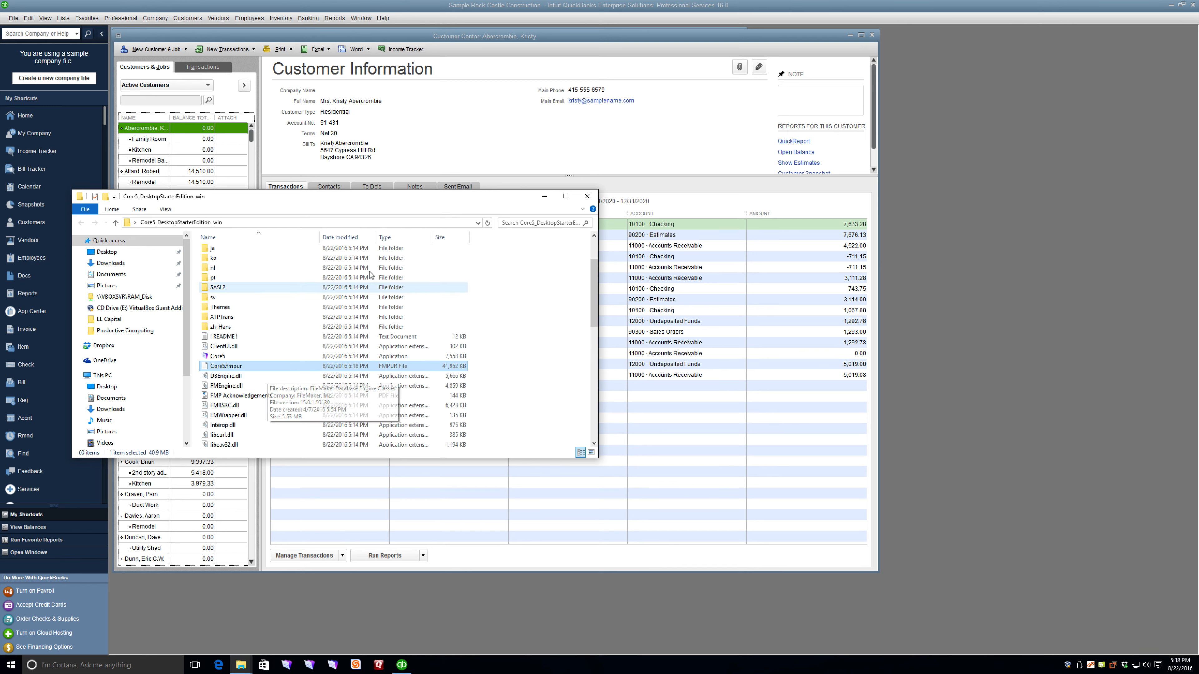
left_click(1045, 141)
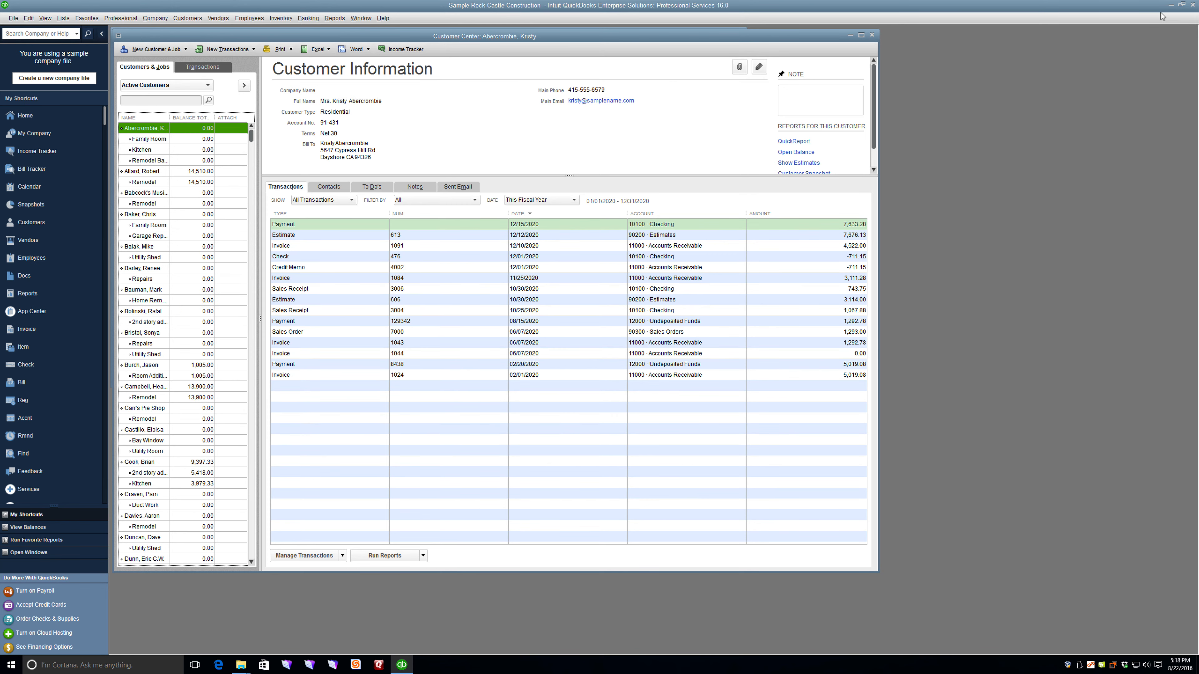
left_click(1168, 6)
left_click(1162, 47)
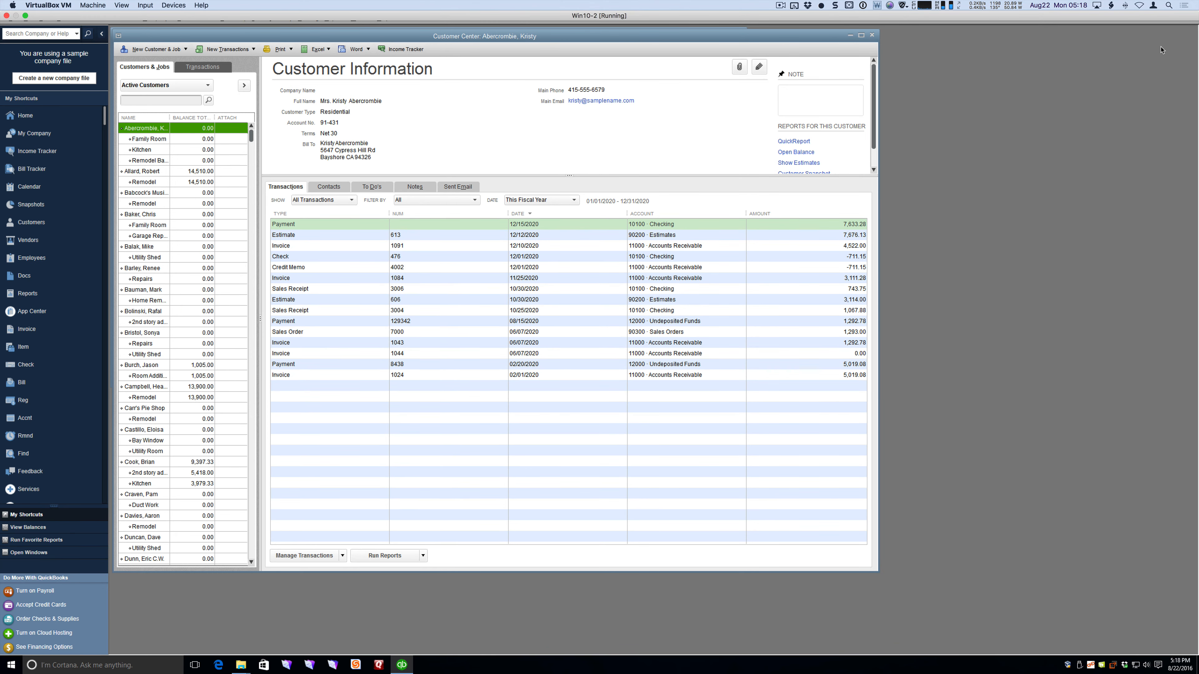
left_click(1170, 4)
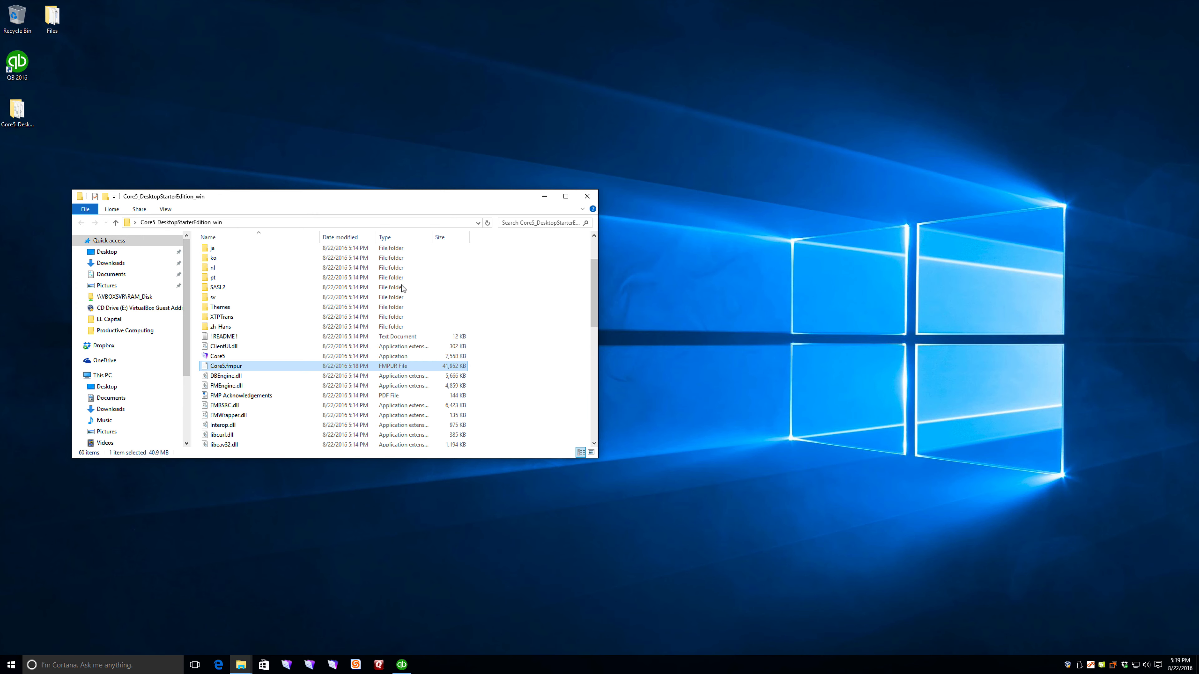
left_click(271, 317)
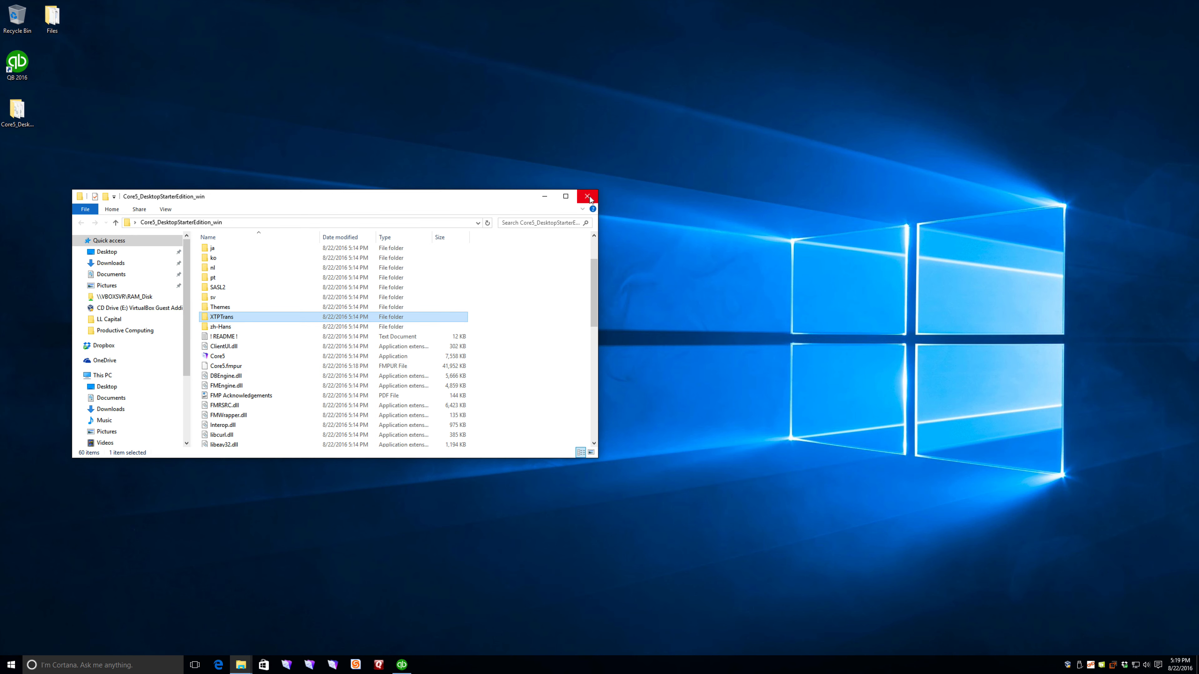
left_click(587, 197)
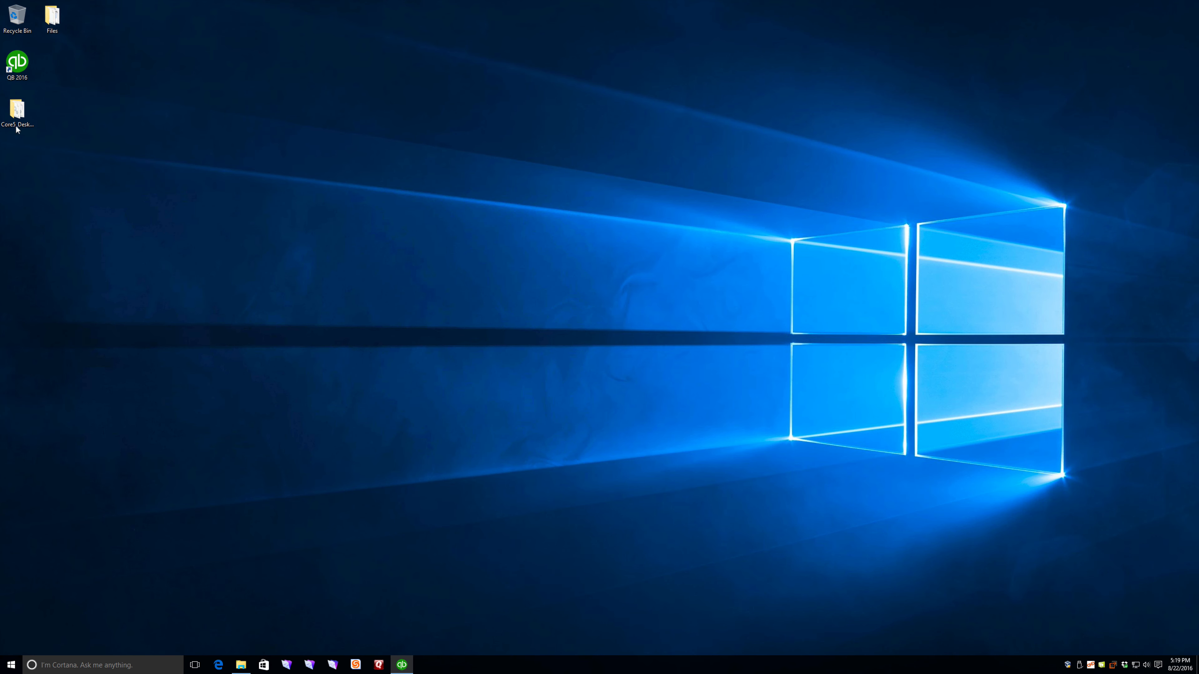
left_click(17, 109)
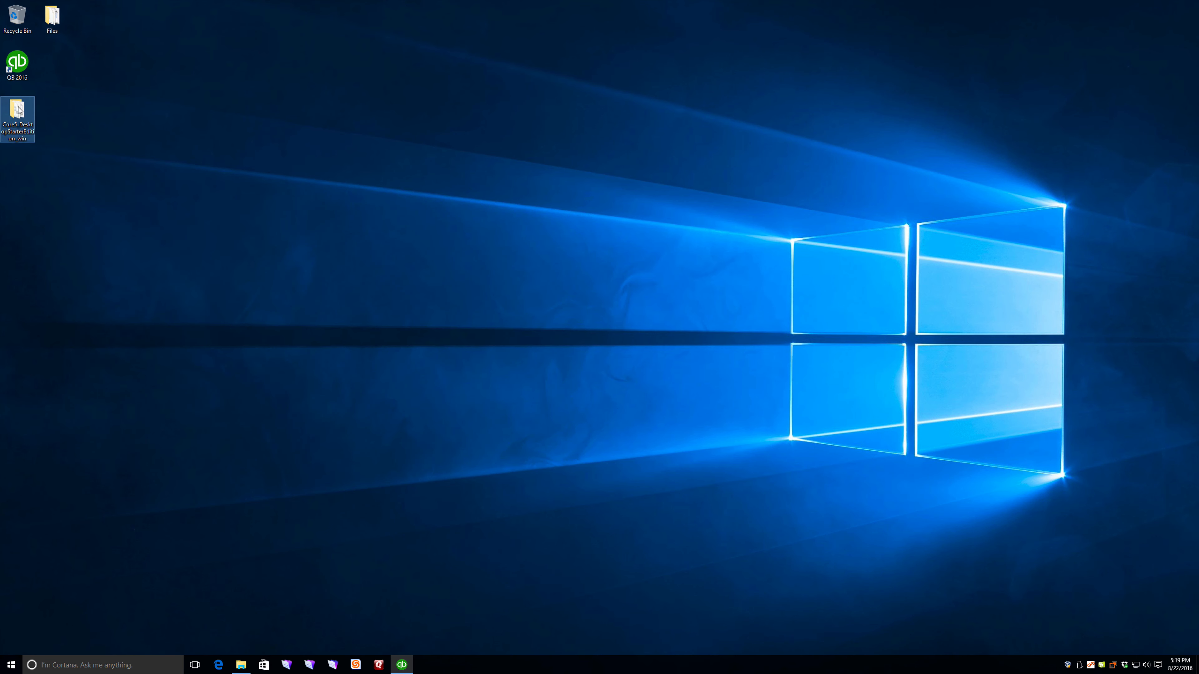
double_click(30, 117)
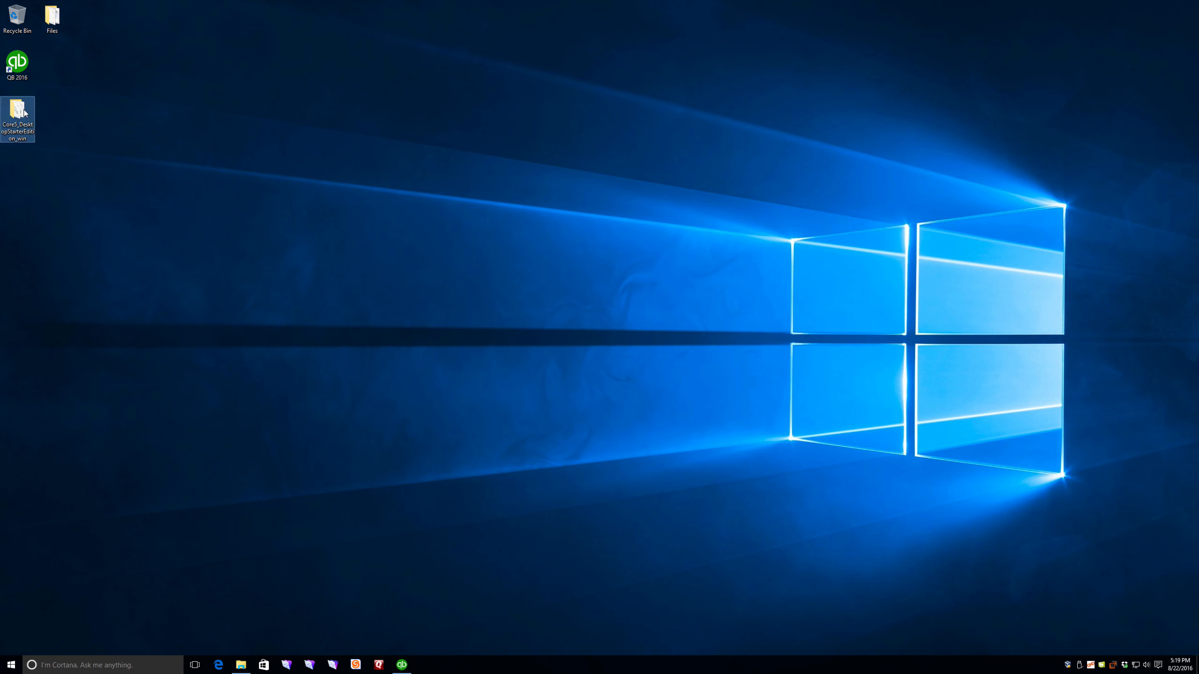